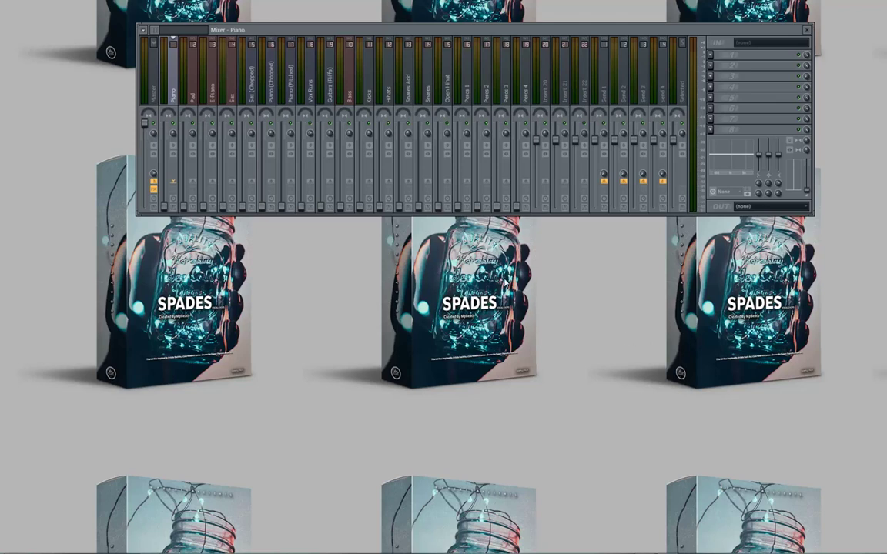
# - Raise the Bass and Kicks mixer levels from silence and balance them against each other
pyautogui.moveTo(386, 33); pyautogui.dragTo(409, 36)
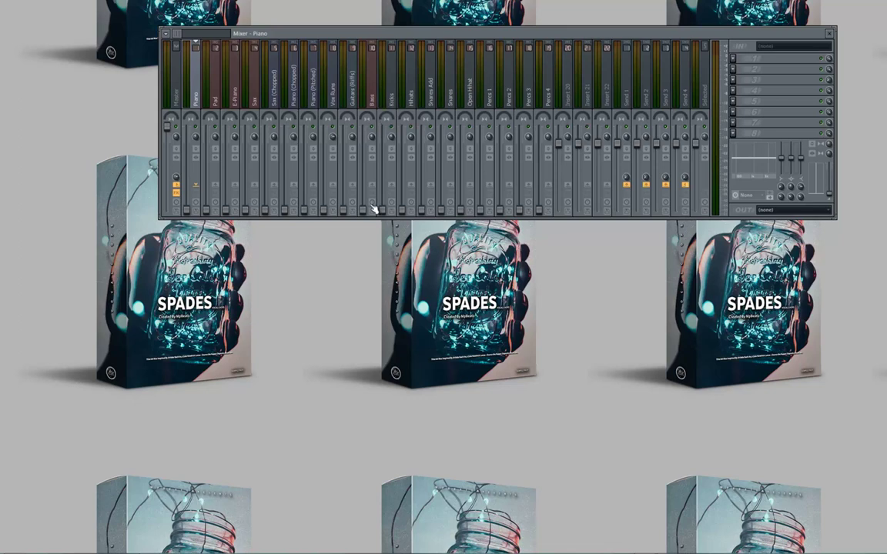
pyautogui.moveTo(364, 210); pyautogui.dragTo(365, 183)
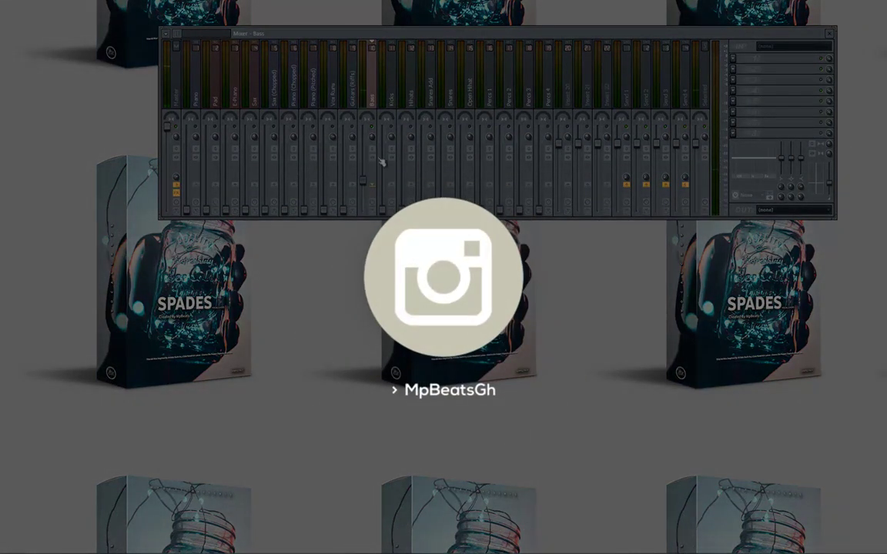
pyautogui.click(382, 191)
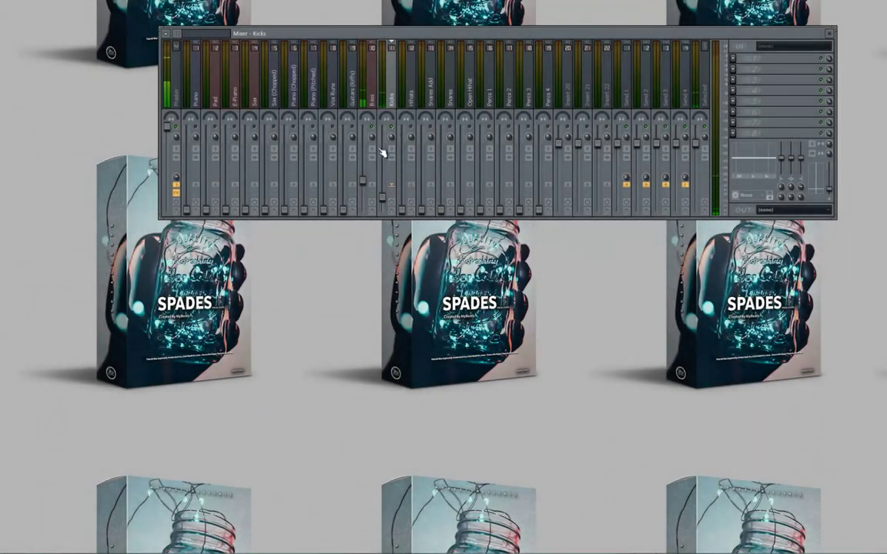
pyautogui.click(364, 185)
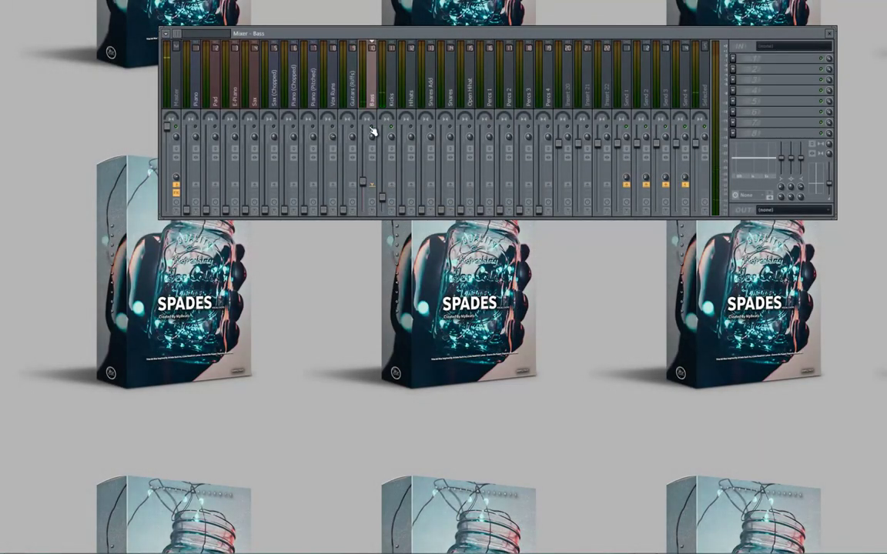
pyautogui.click(384, 197)
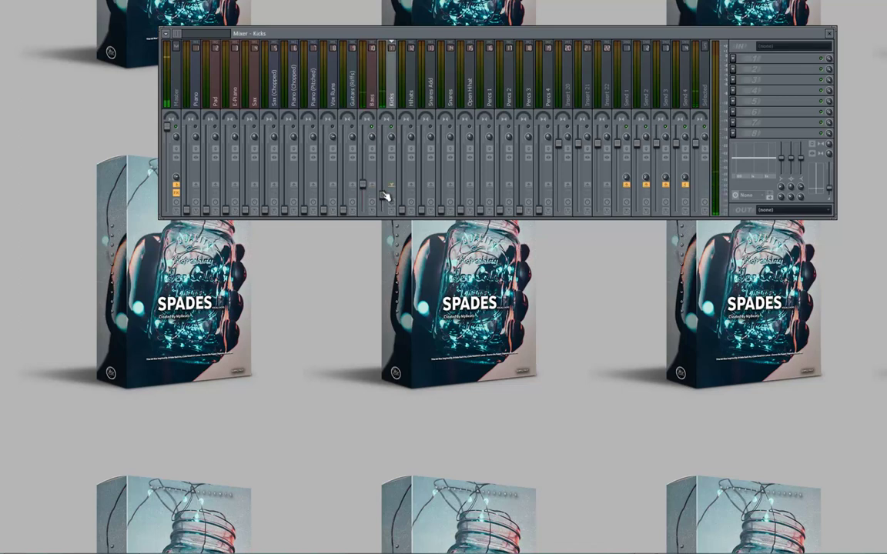
# - Insert Fruity Parametric EQ 2 on the Kicks track and load its Kicks EQ MpBeatsGh preset
pyautogui.click(734, 59)
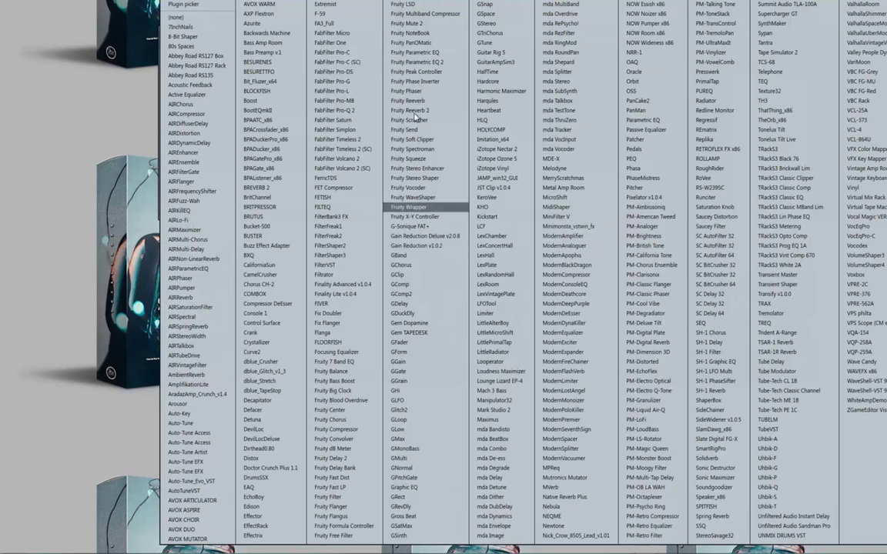
pyautogui.click(415, 62)
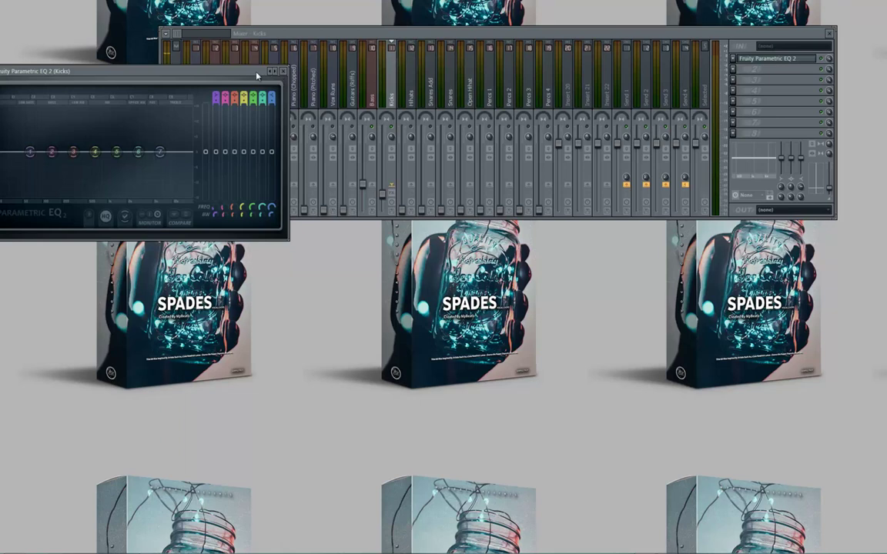
pyautogui.moveTo(257, 76); pyautogui.dragTo(477, 133)
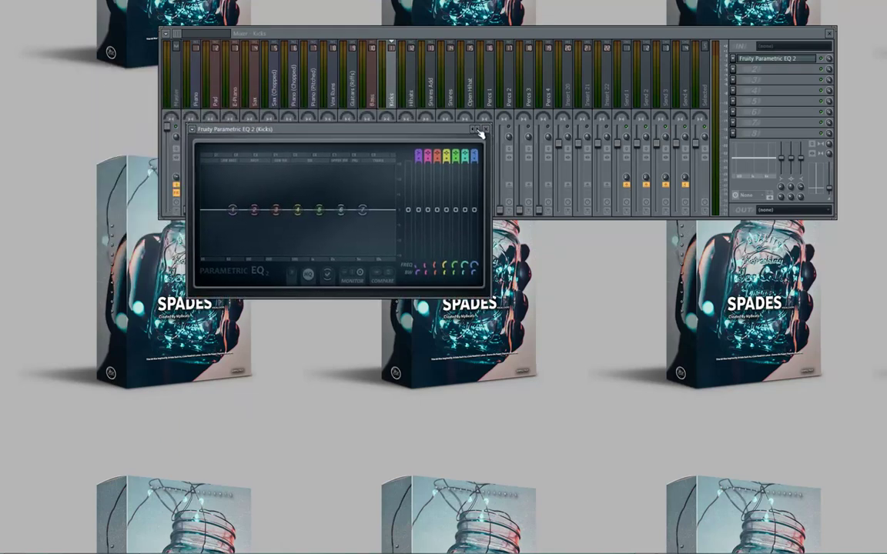
pyautogui.click(478, 131)
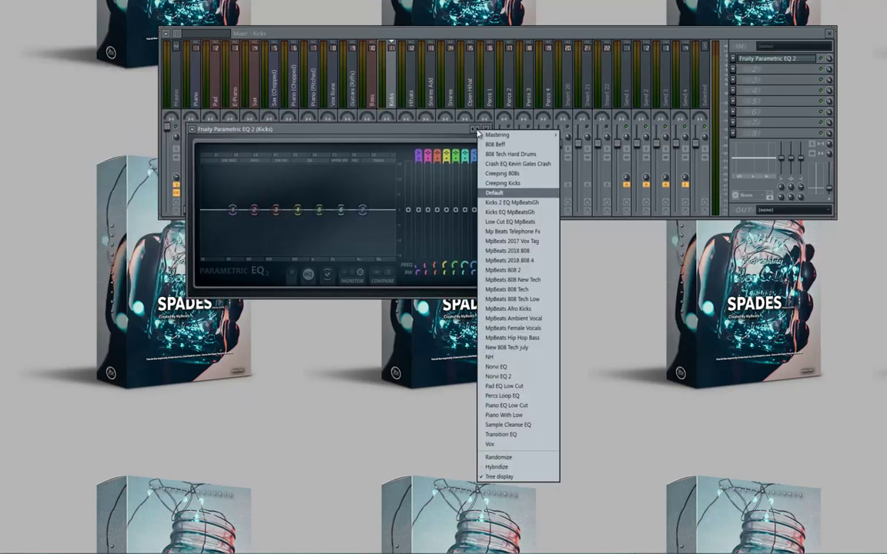
pyautogui.click(506, 212)
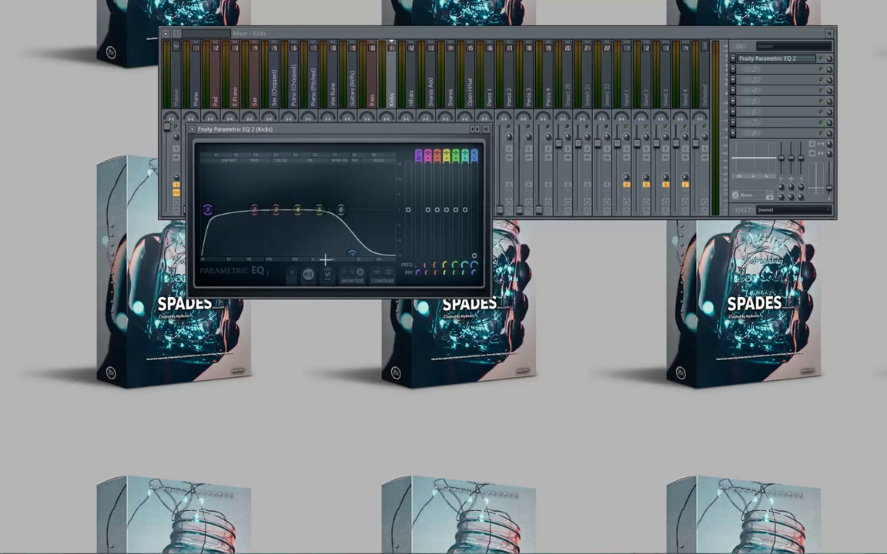
pyautogui.click(486, 132)
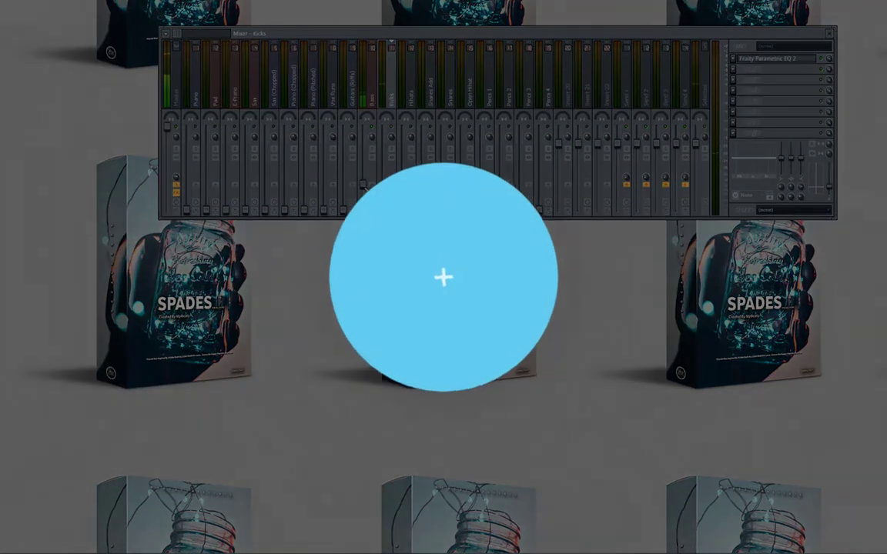
# - Fine-tune the Bass level and bring up the Hihats level in the mixer
pyautogui.click(368, 192)
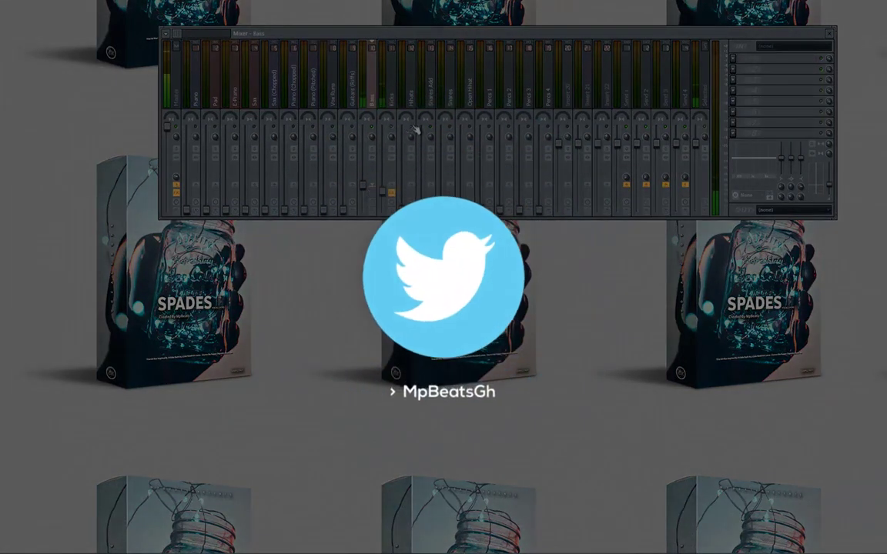
pyautogui.click(406, 199)
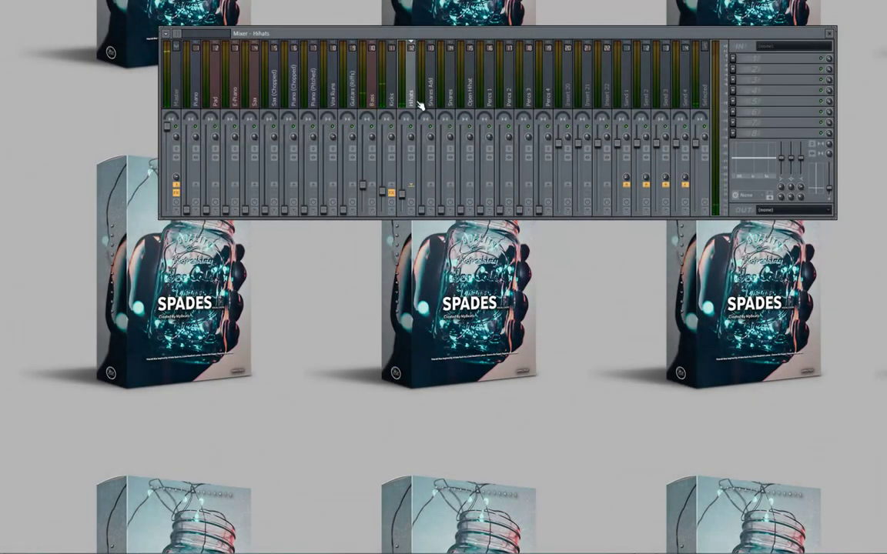
# - Insert PanCake2 on the Hihats track and load its MpBeats 2017 Vox Tag preset
pyautogui.click(735, 59)
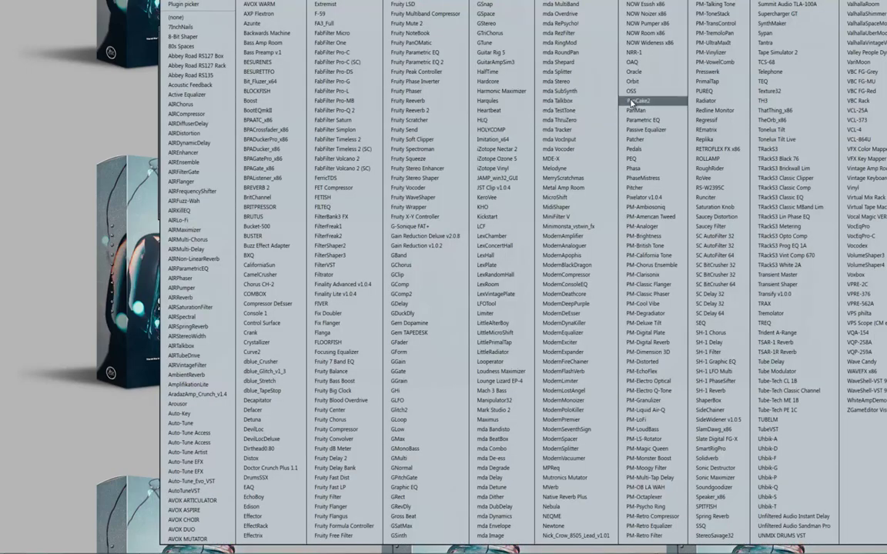
pyautogui.click(628, 101)
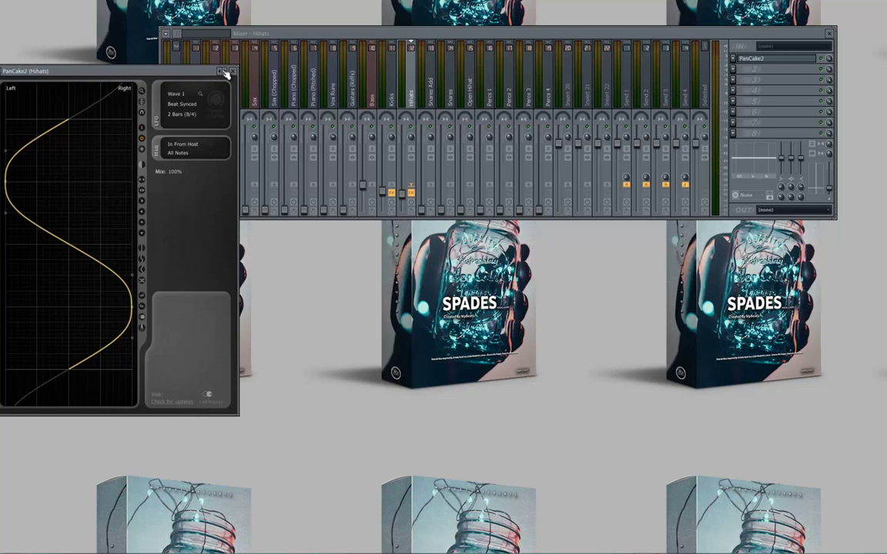
pyautogui.click(222, 72)
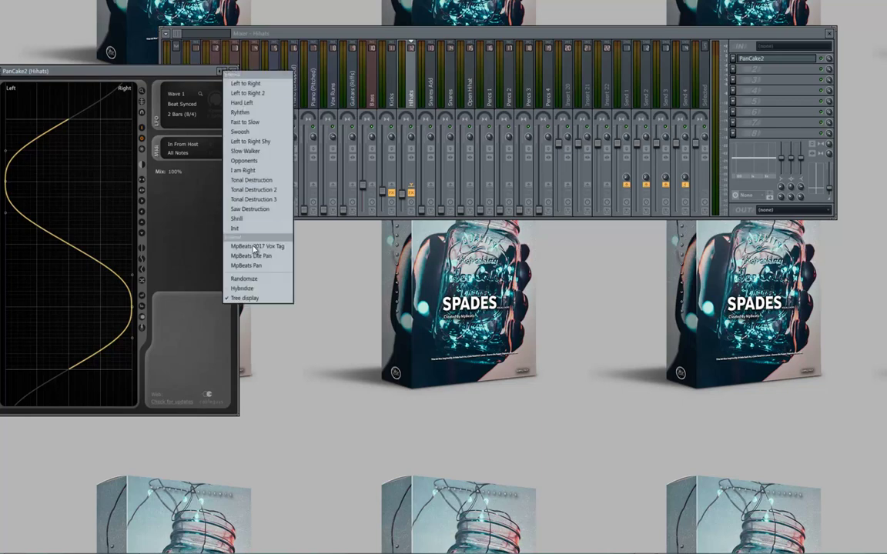
pyautogui.click(239, 246)
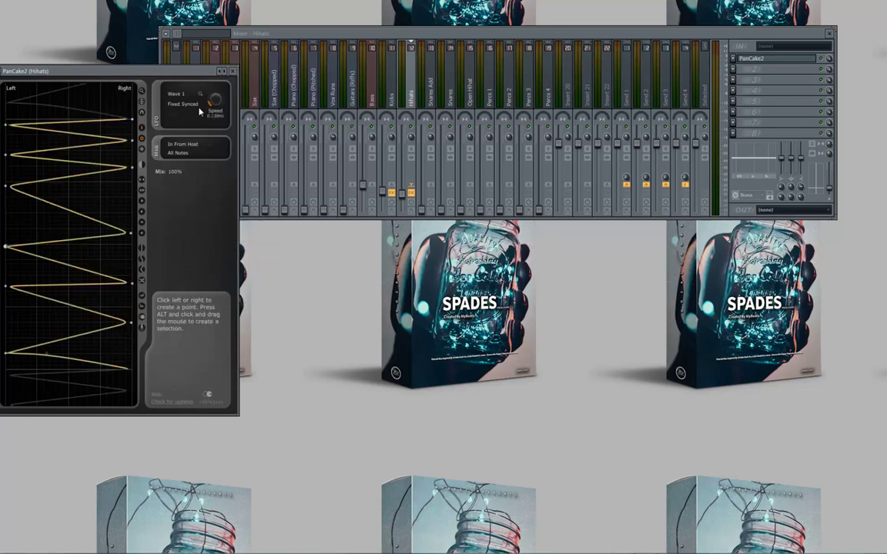
pyautogui.moveTo(171, 70); pyautogui.dragTo(317, 100)
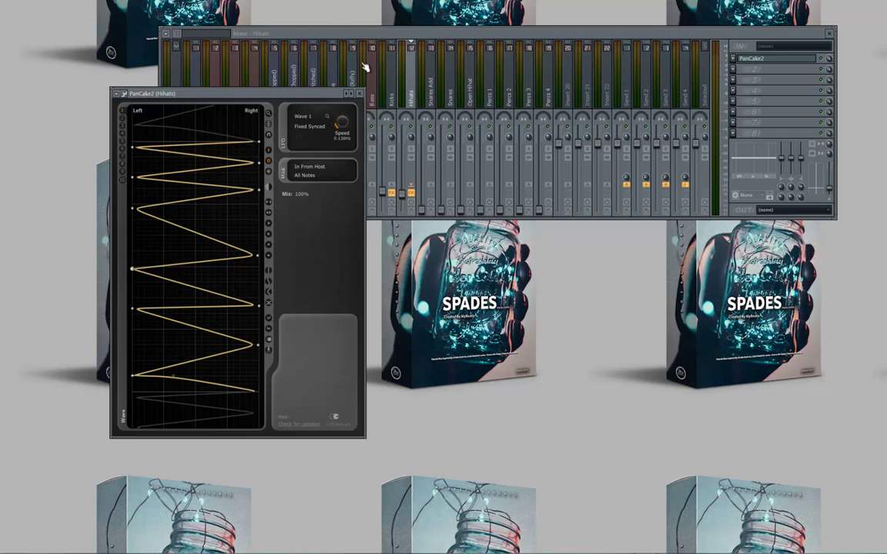
pyautogui.click(358, 93)
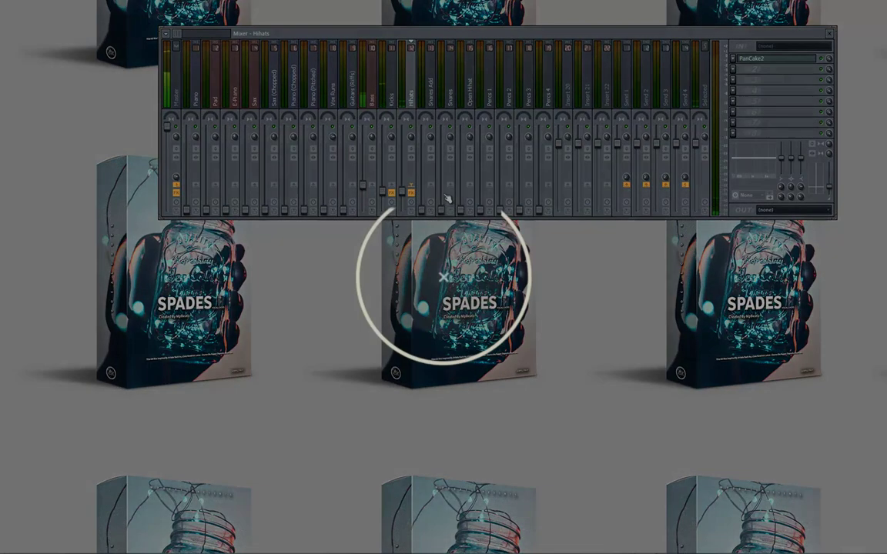
# - Bring up the mixer levels of the Snares, Snares Add and Open Hihat tracks
pyautogui.click(447, 197)
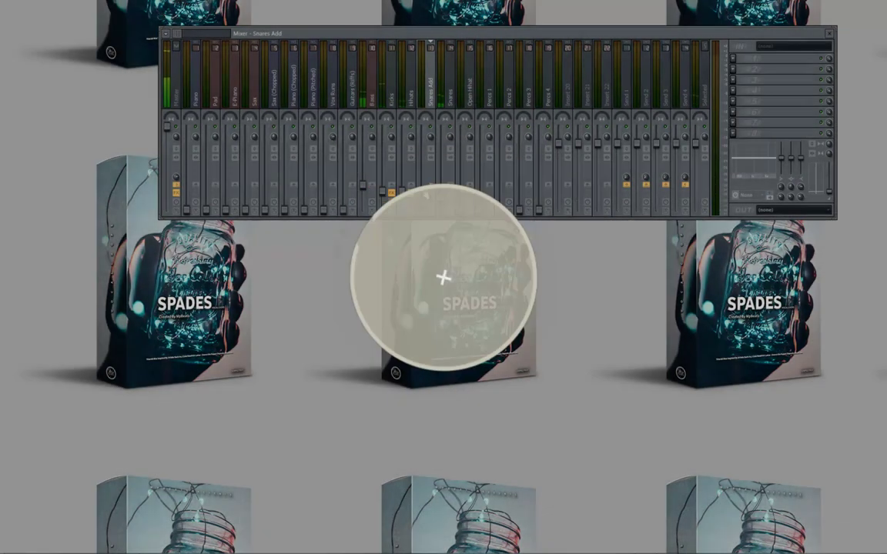
pyautogui.click(424, 187)
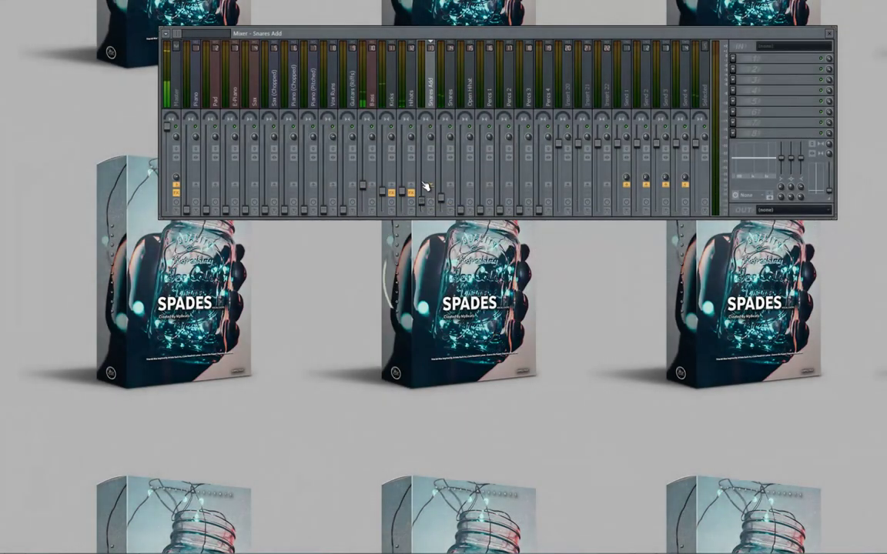
pyautogui.click(466, 199)
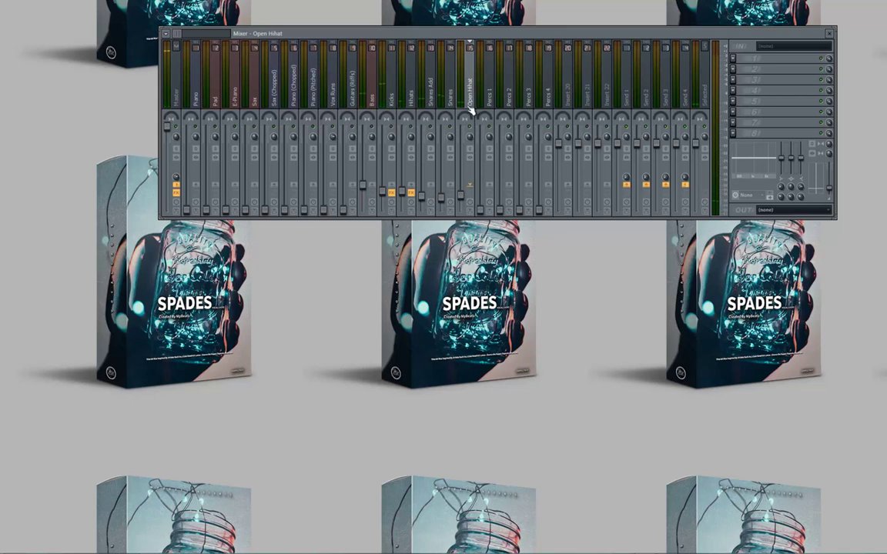
# - Insert Fruity Stereo Enhancer on the Open Hihat track and load a preset for it
pyautogui.click(730, 67)
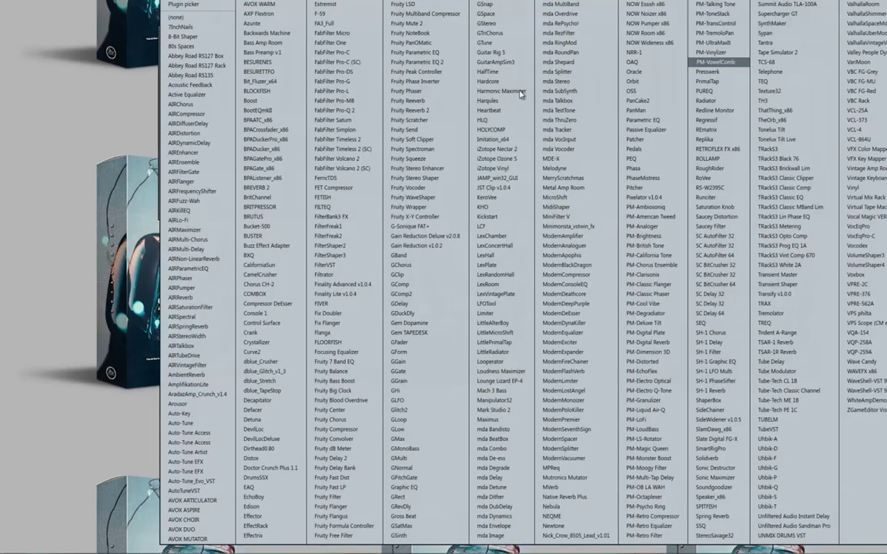
pyautogui.click(426, 169)
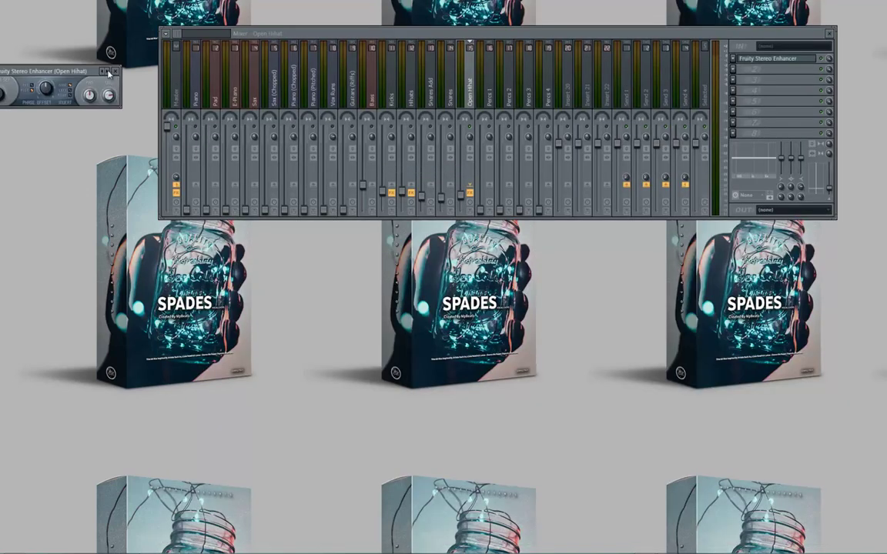
pyautogui.click(104, 70)
pyautogui.click(121, 86)
pyautogui.click(117, 70)
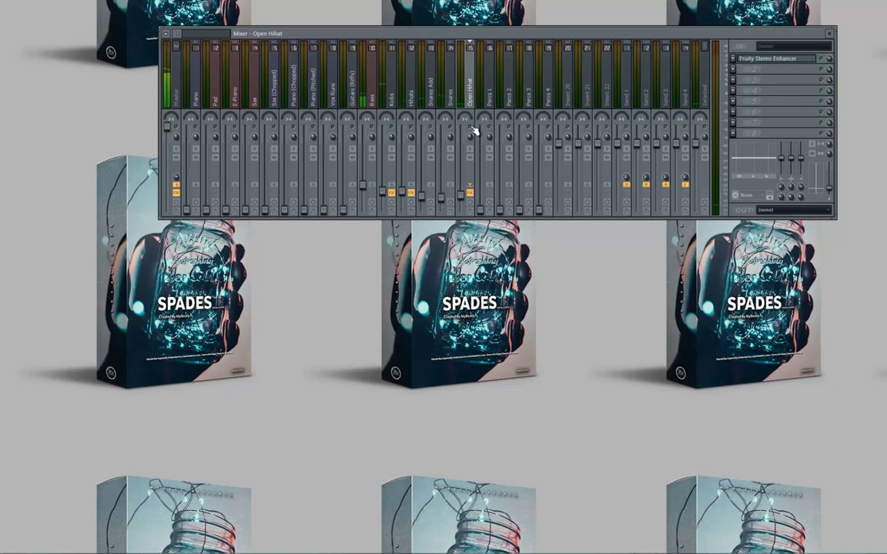
# - Bring up the mixer levels of Percs 1, Percs 2, Percs 3 and Percs 4 to sit with the other drums
pyautogui.click(481, 209)
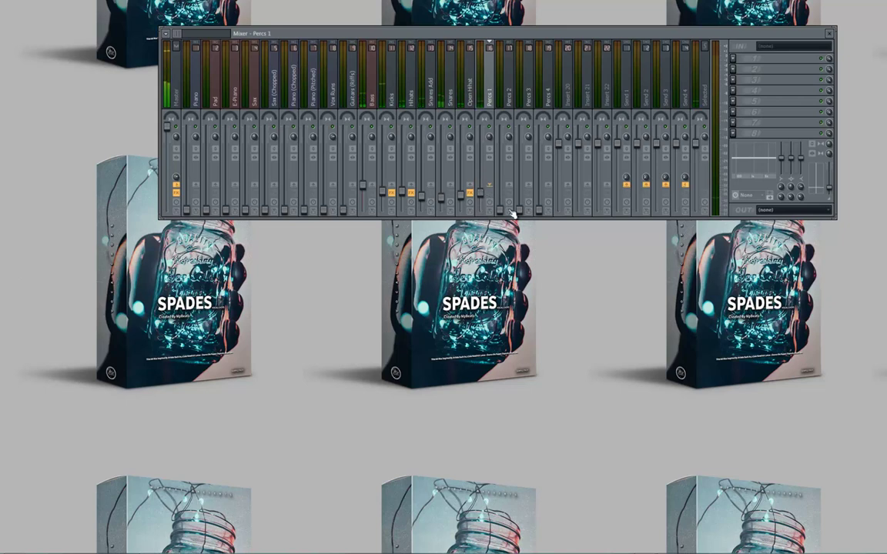
pyautogui.moveTo(504, 210); pyautogui.dragTo(498, 178)
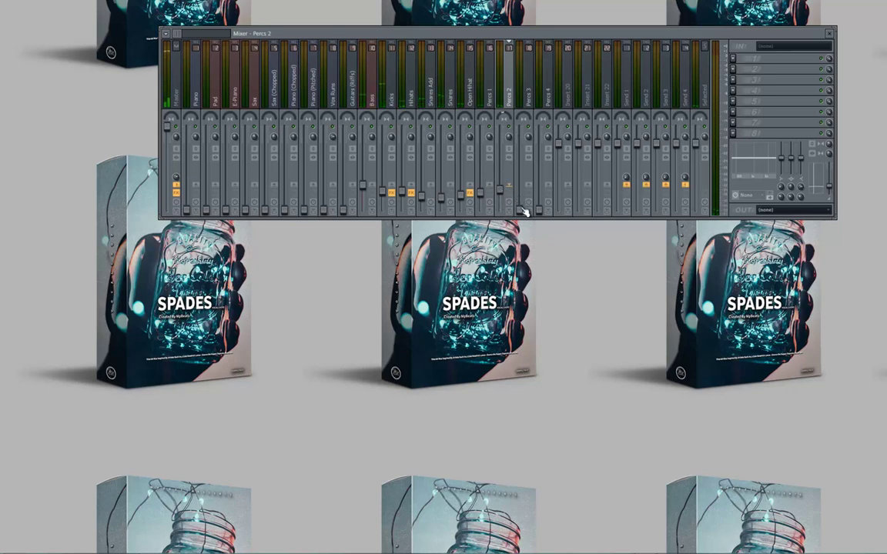
pyautogui.moveTo(524, 210); pyautogui.dragTo(526, 176)
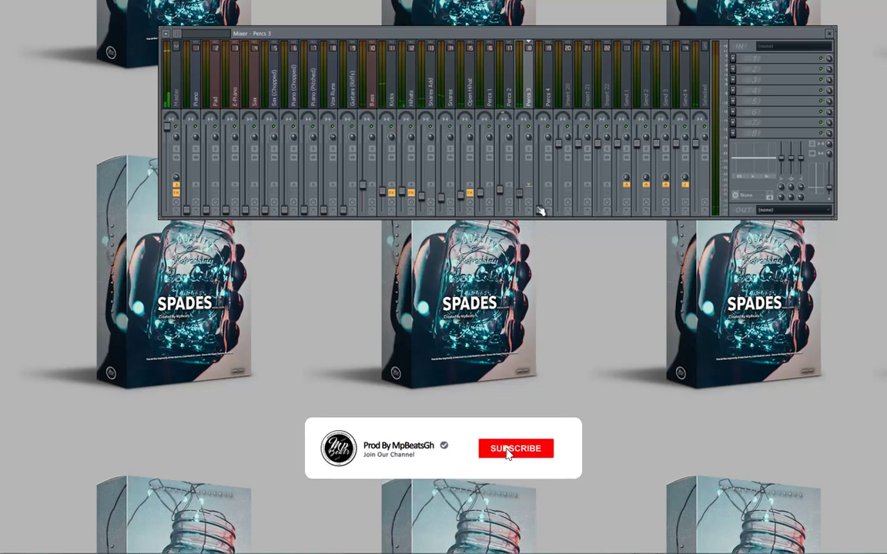
pyautogui.moveTo(545, 215); pyautogui.dragTo(541, 187)
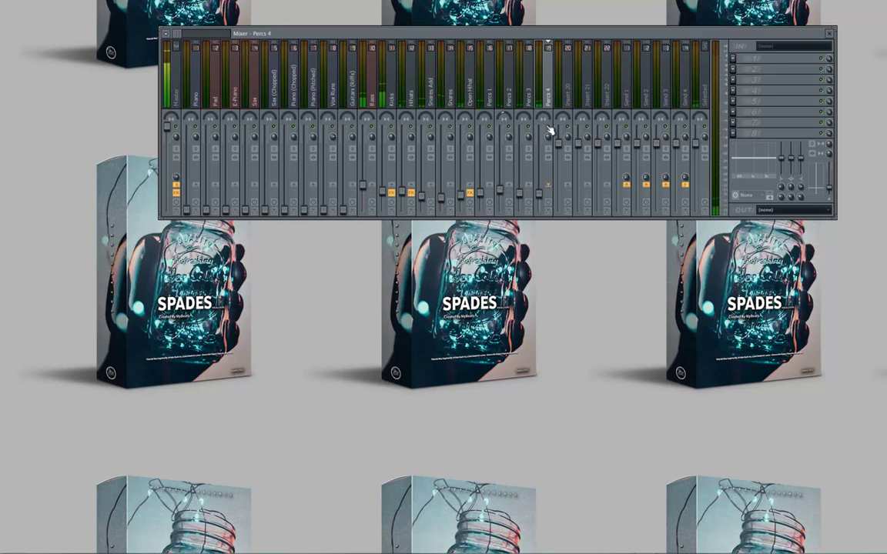
# - Insert Fruity Reeverb 2 on the Percs 4 track and close the effect's window
pyautogui.click(735, 59)
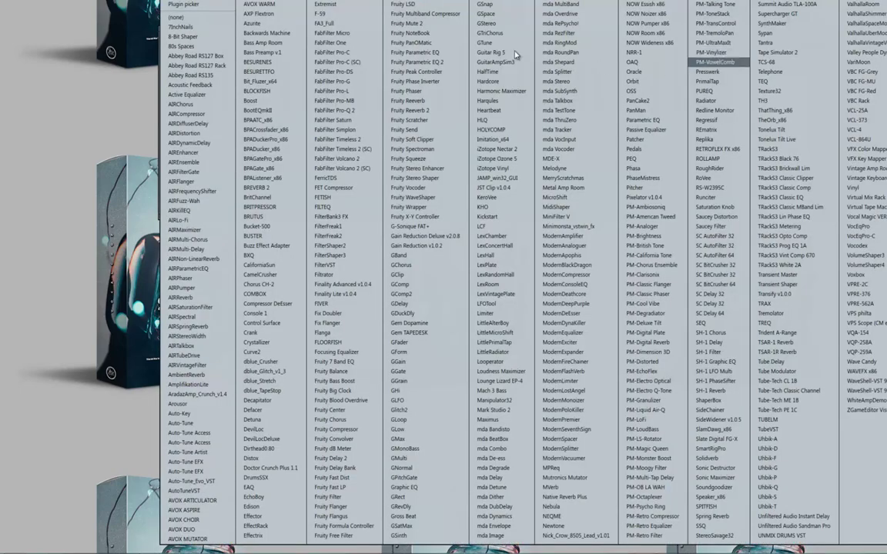
pyautogui.click(428, 110)
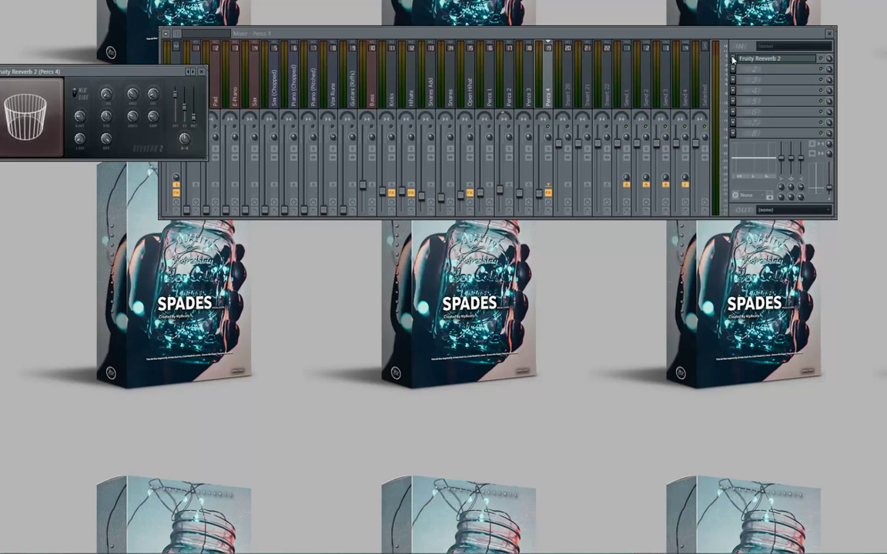
pyautogui.click(551, 131)
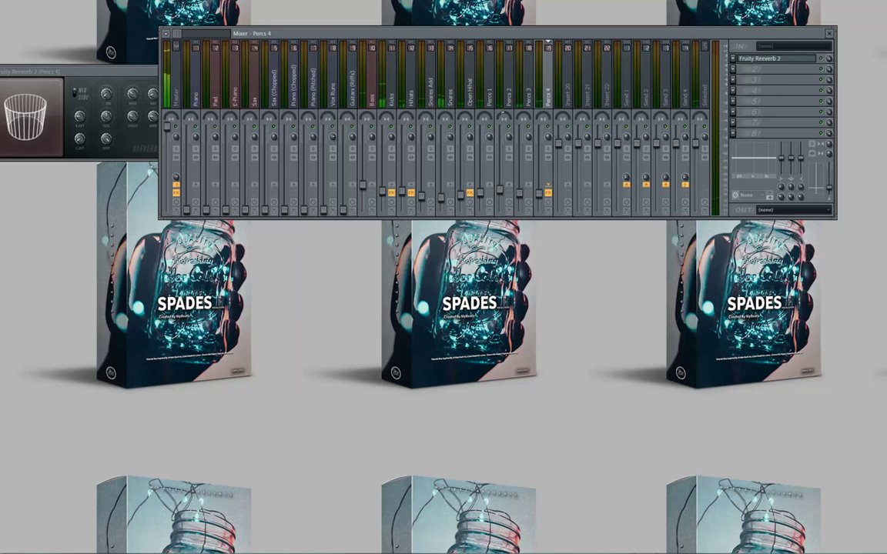
pyautogui.click(0, 0)
pyautogui.click(1, 20)
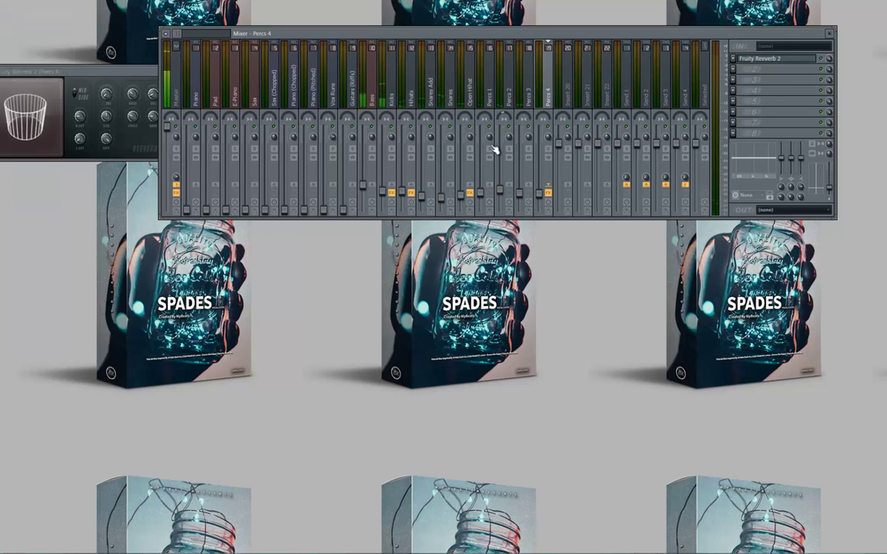
pyautogui.click(114, 71)
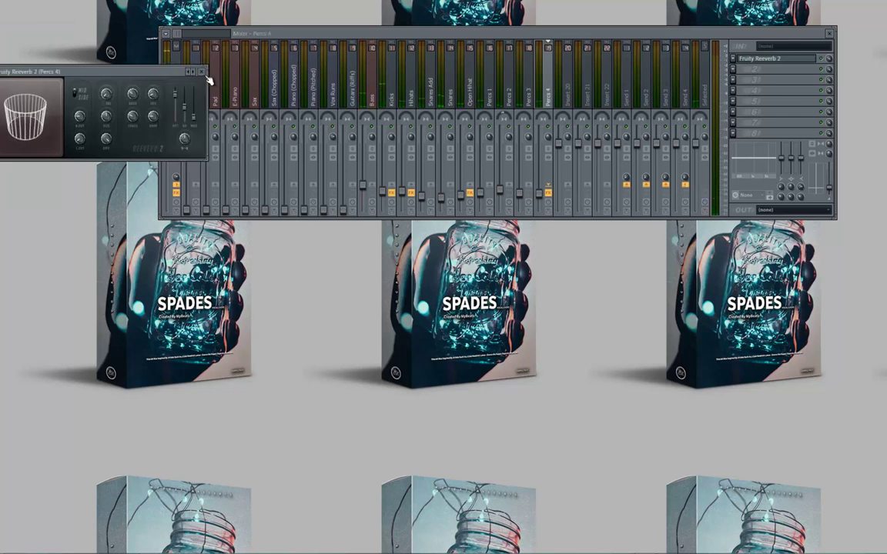
pyautogui.click(202, 72)
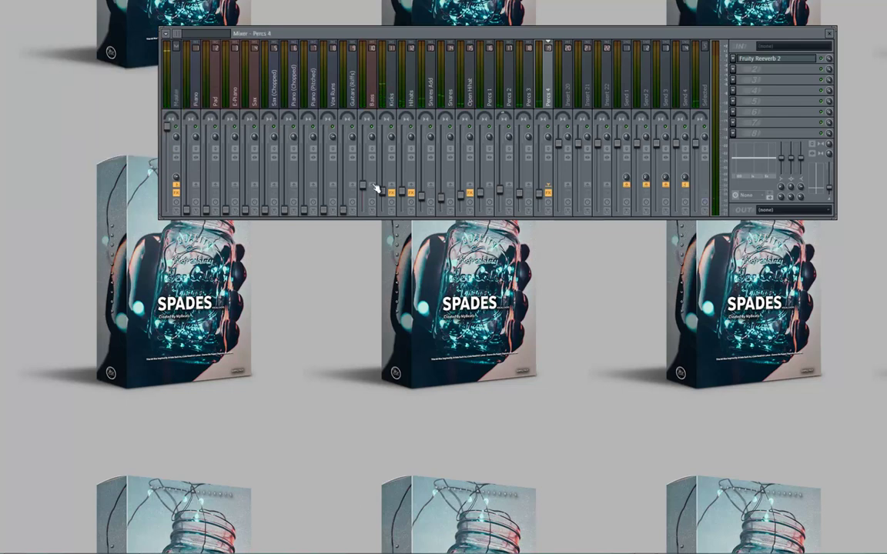
# - Bring up the E-Piano track's level and insert Fruity Parametric EQ 2 on it with band 1 cutting the low frequencies
pyautogui.moveTo(399, 33); pyautogui.dragTo(425, 41)
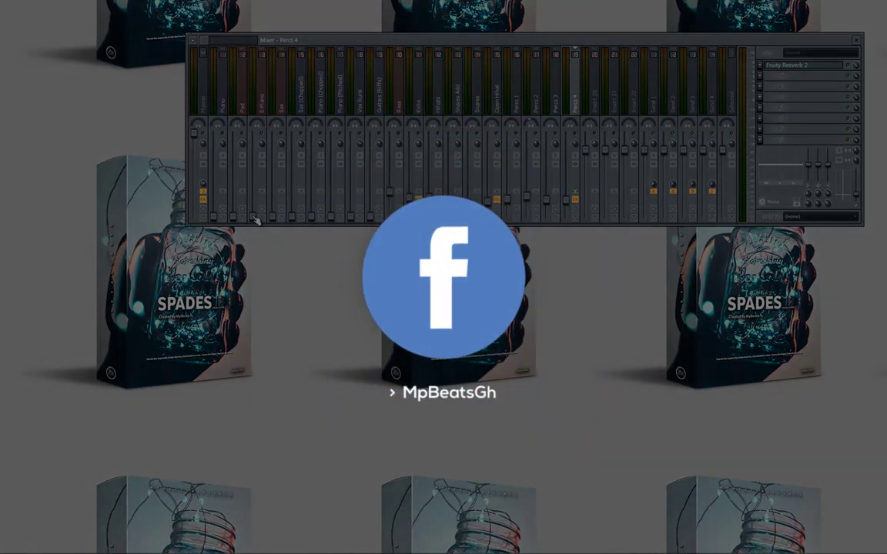
pyautogui.moveTo(254, 217); pyautogui.dragTo(253, 181)
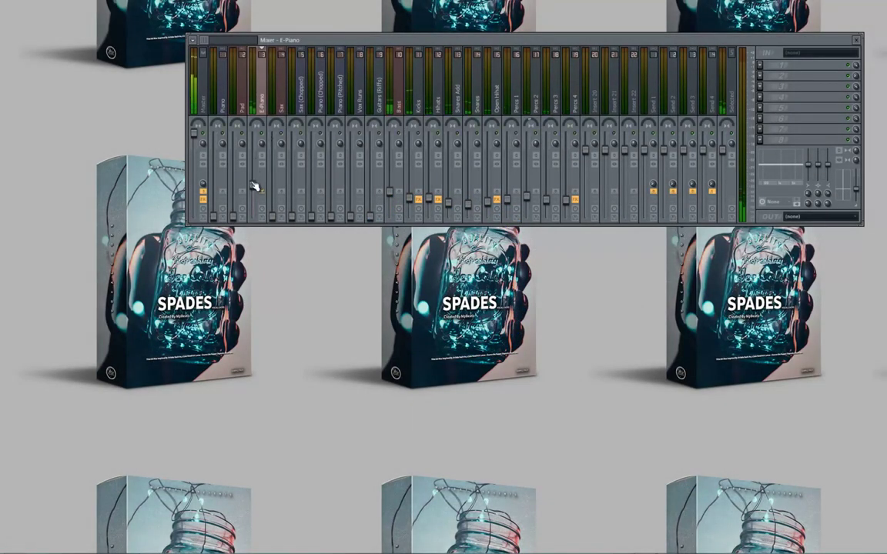
pyautogui.click(762, 72)
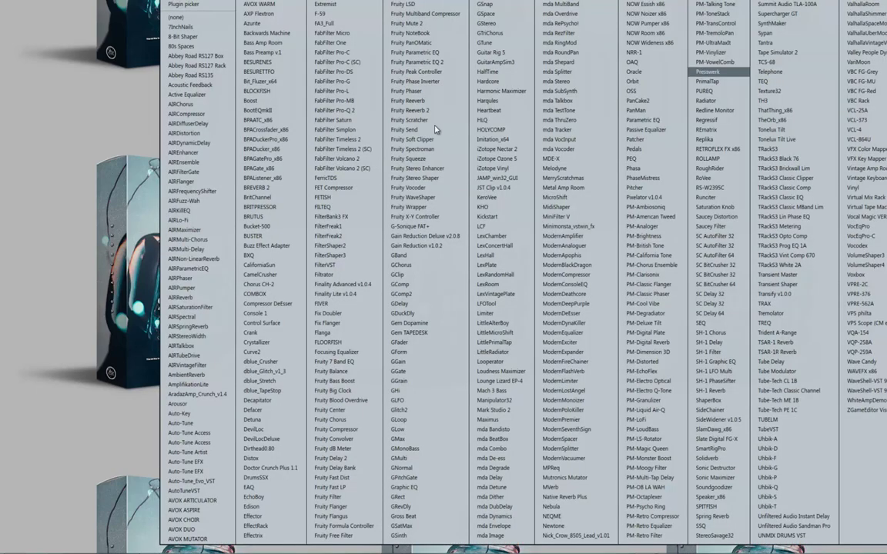
pyautogui.click(404, 61)
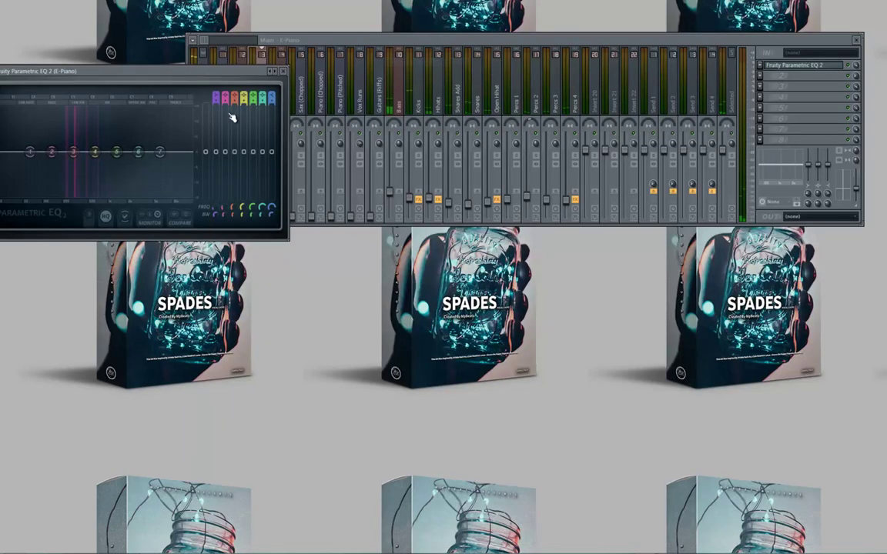
pyautogui.moveTo(214, 94); pyautogui.dragTo(216, 113)
pyautogui.moveTo(30, 151); pyautogui.dragTo(70, 153)
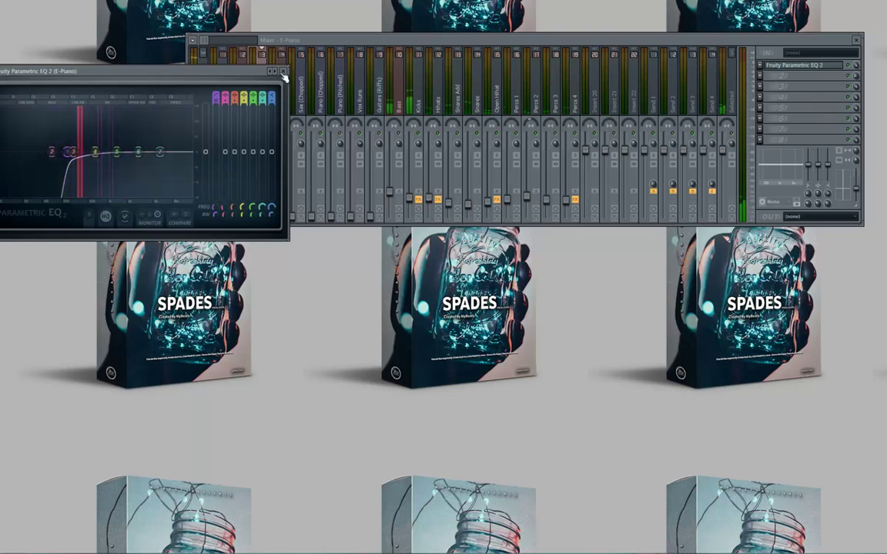
pyautogui.click(283, 72)
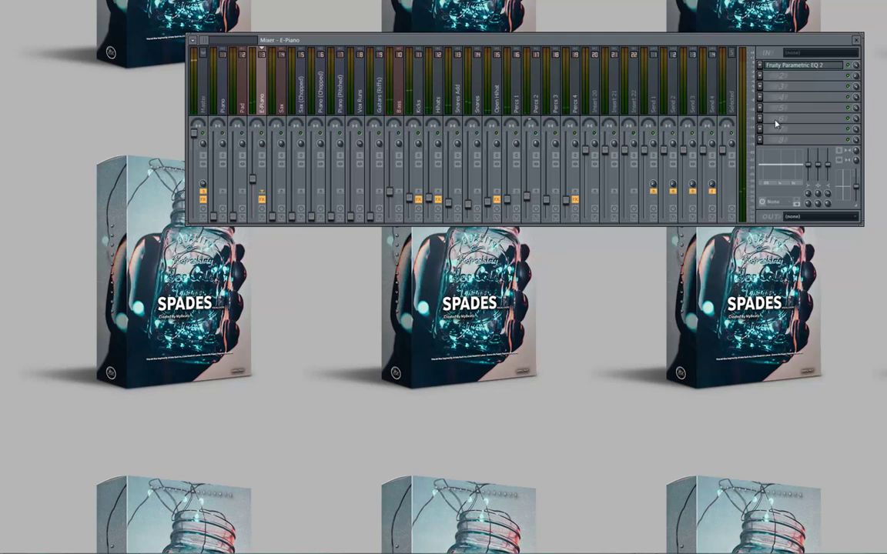
# - Insert Fruity Delay 2 in the E-Piano track's second effect slot and set its delay time from the preset values
pyautogui.click(760, 80)
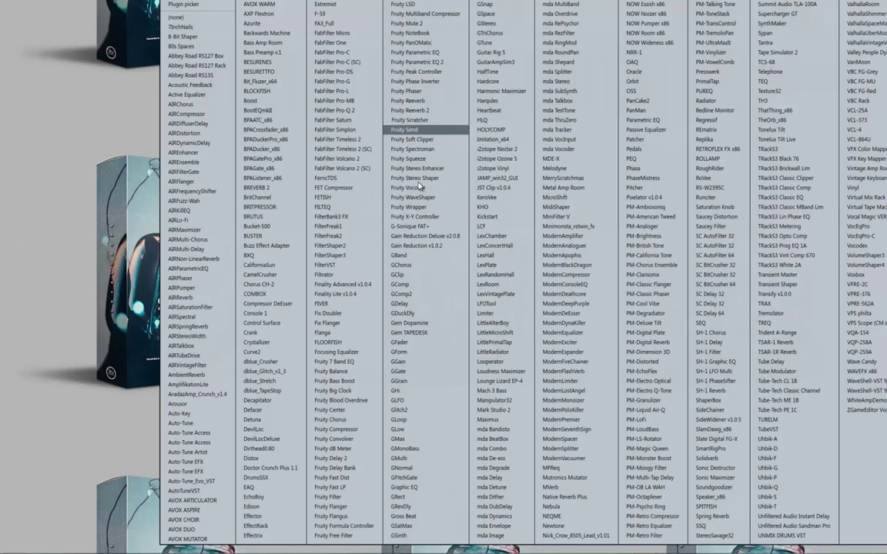
pyautogui.click(337, 460)
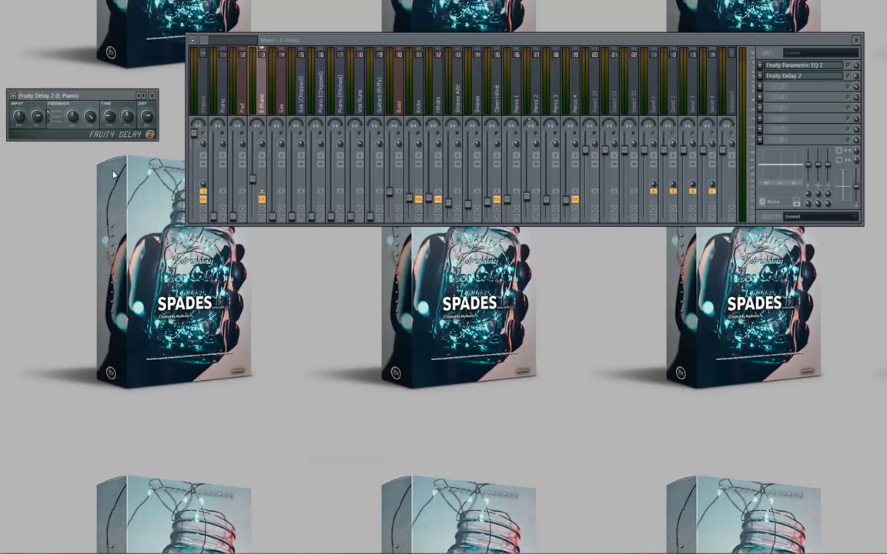
pyautogui.rightClick(109, 114)
pyautogui.moveTo(122, 127)
pyautogui.click(208, 159)
pyautogui.moveTo(106, 95); pyautogui.dragTo(390, 131)
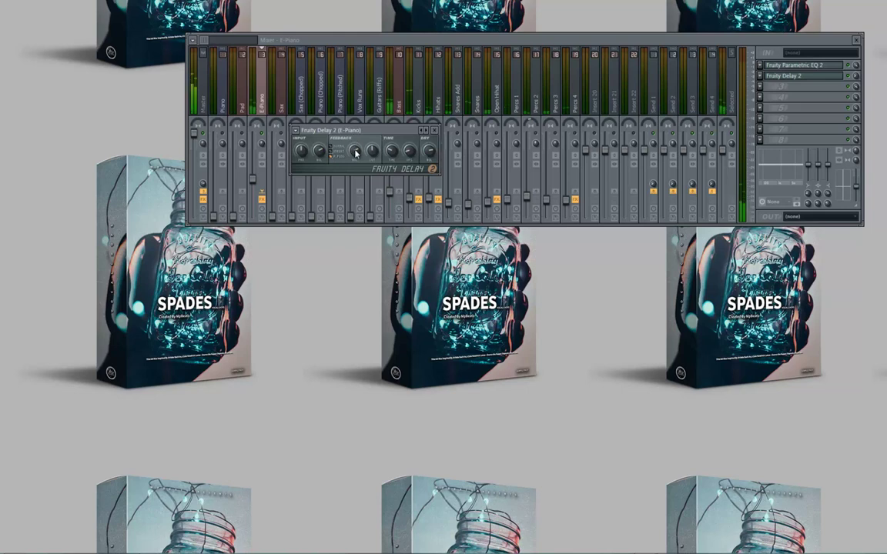
pyautogui.rightClick(262, 134)
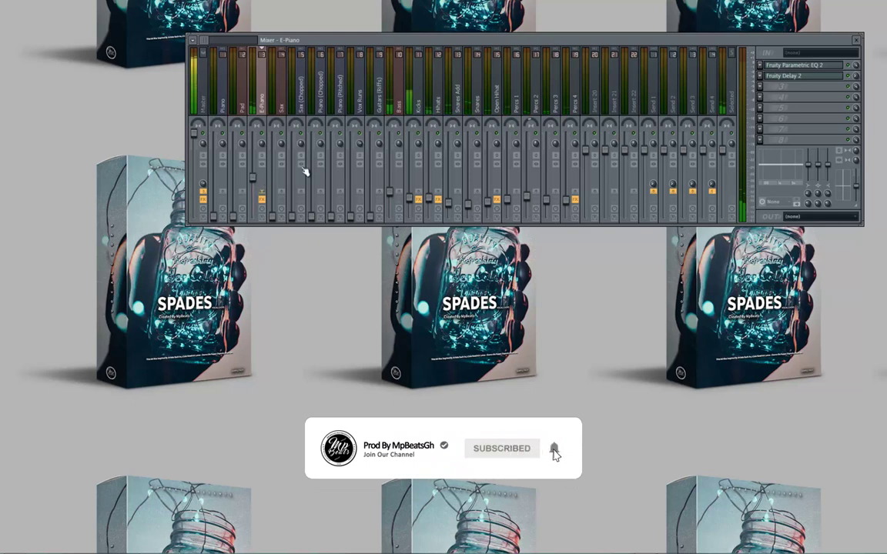
# - Save the project
pyautogui.click(1, 2)
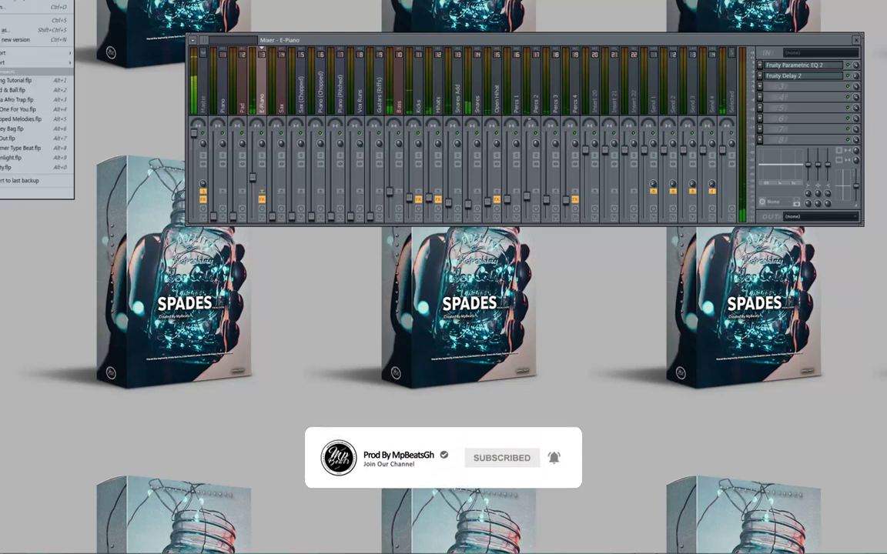
pyautogui.click(2, 20)
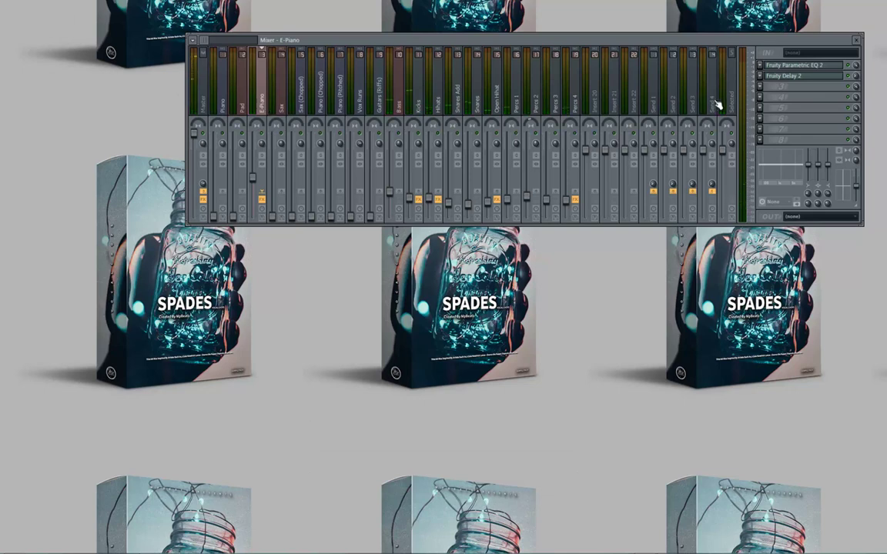
# - Insert AIR Lo-Fi in the E-Piano track's third effect slot and load the preset 06 SID Drums
pyautogui.click(764, 94)
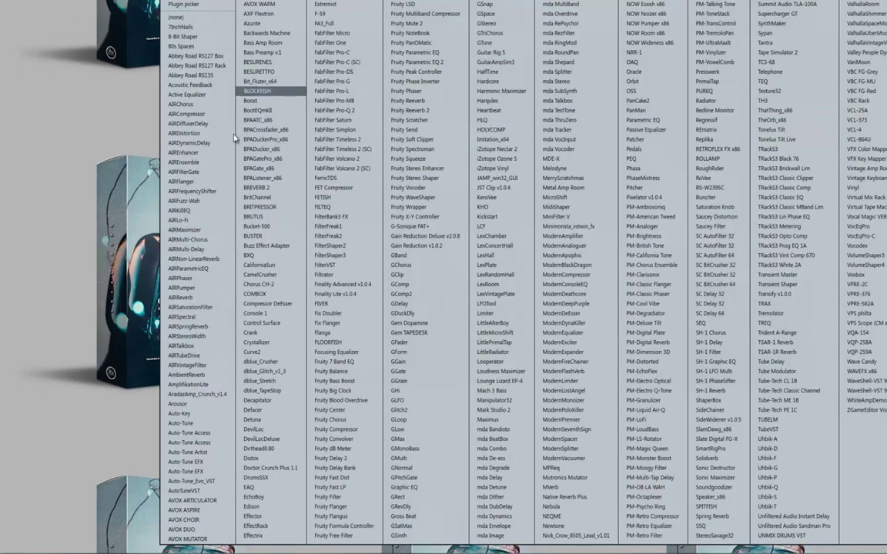
pyautogui.click(178, 220)
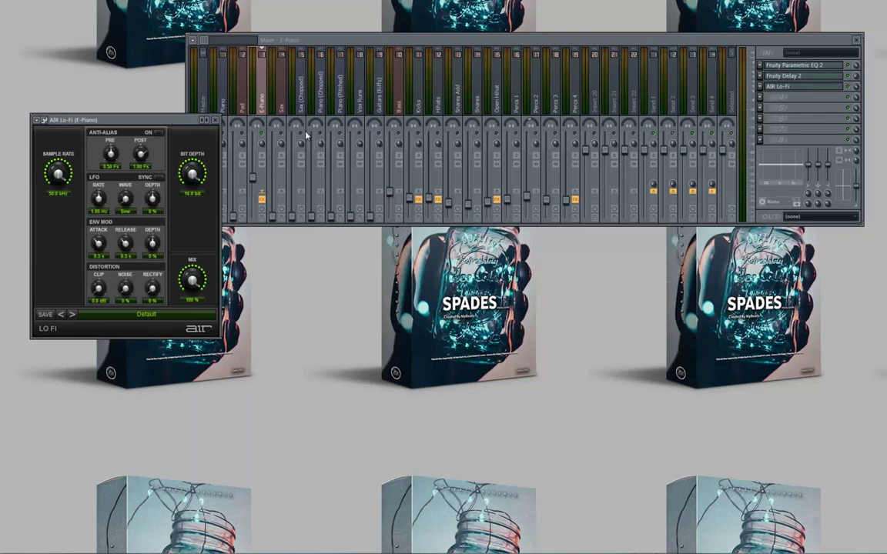
pyautogui.moveTo(171, 120); pyautogui.dragTo(394, 120)
pyautogui.click(367, 315)
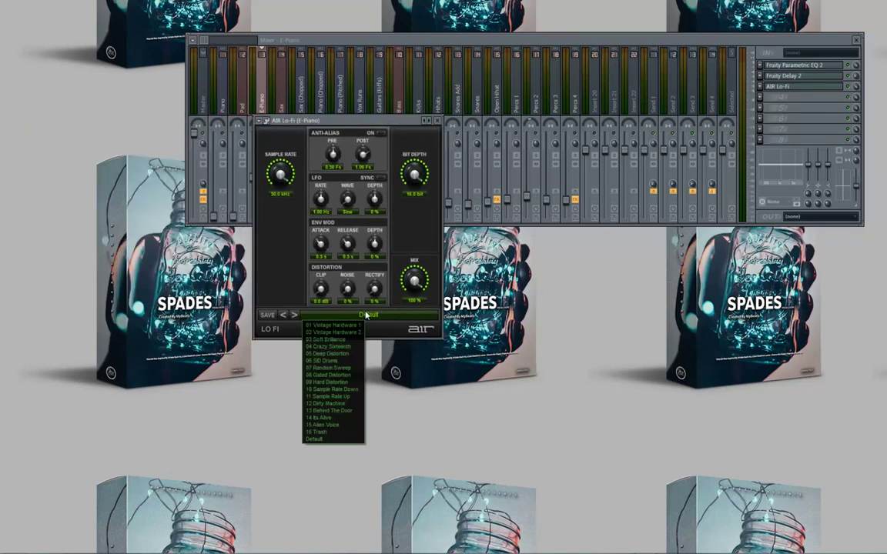
pyautogui.click(331, 361)
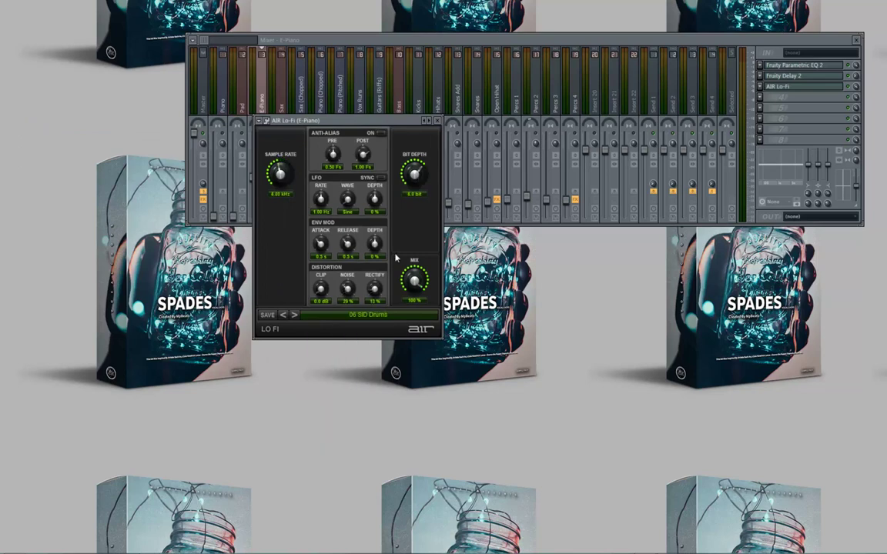
pyautogui.click(855, 96)
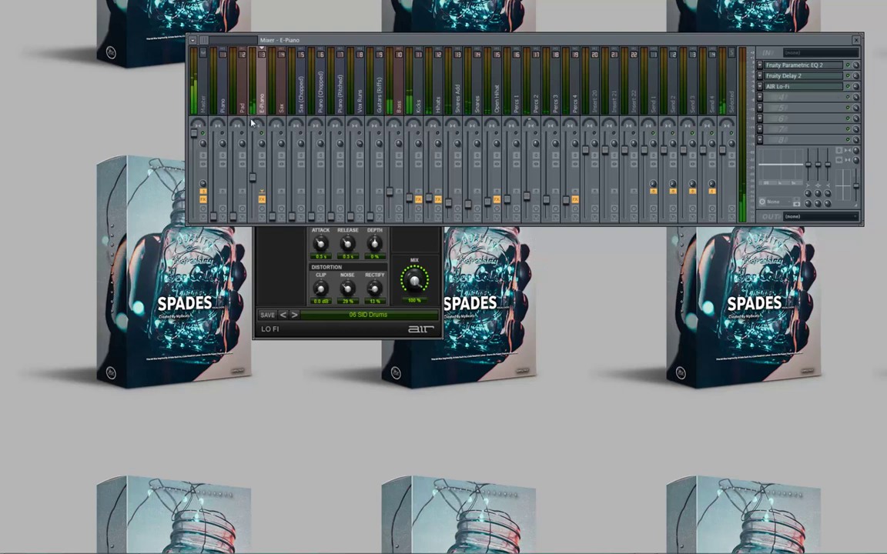
# - Bring up the Pad track's level and insert Fruity Stereo Enhancer on it with the strings preset
pyautogui.click(235, 216)
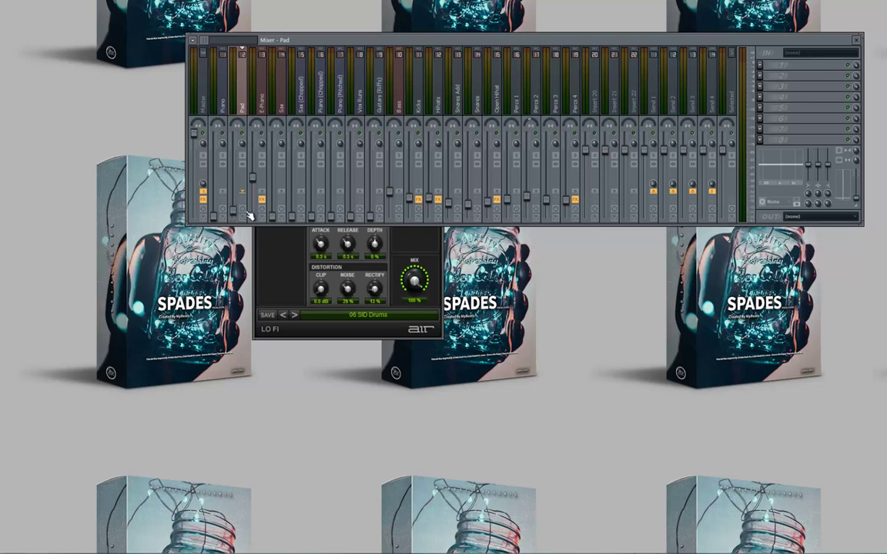
pyautogui.moveTo(237, 217); pyautogui.dragTo(242, 178)
pyautogui.click(759, 67)
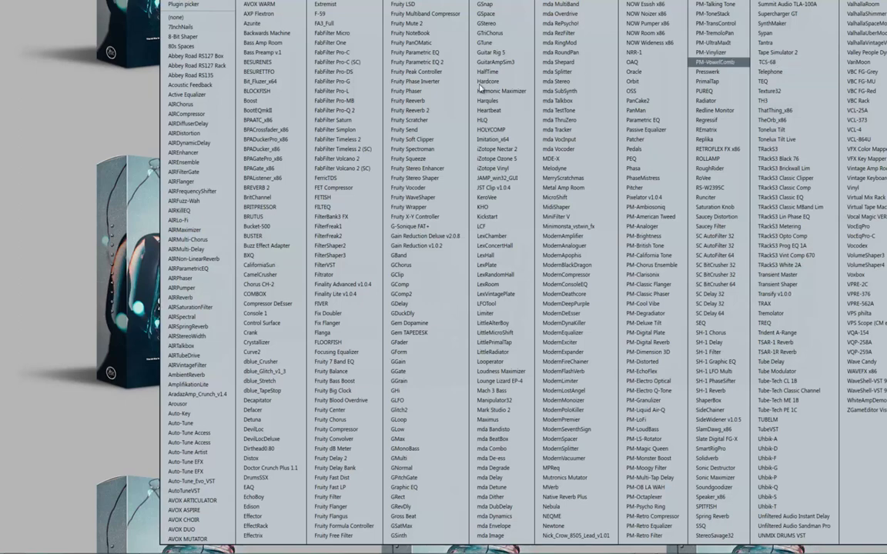
pyautogui.click(419, 168)
pyautogui.rightClick(107, 71)
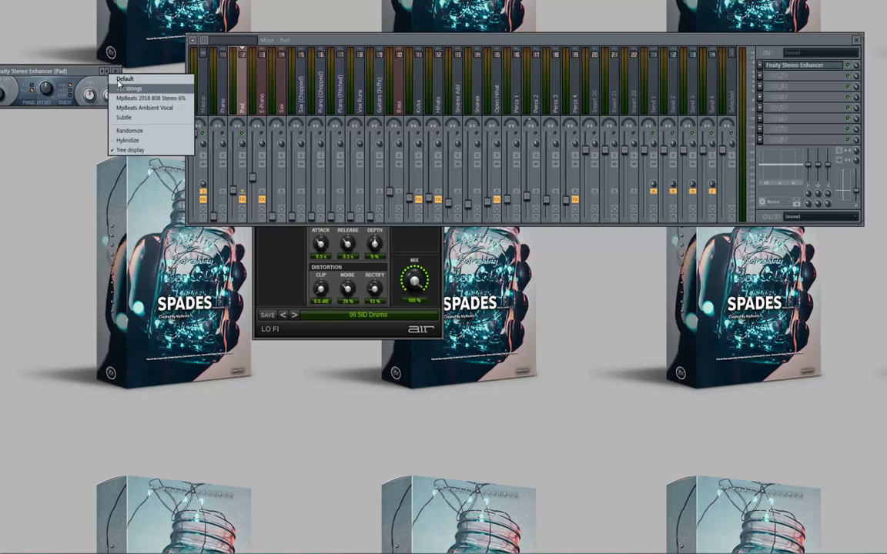
pyautogui.click(174, 88)
pyautogui.click(115, 72)
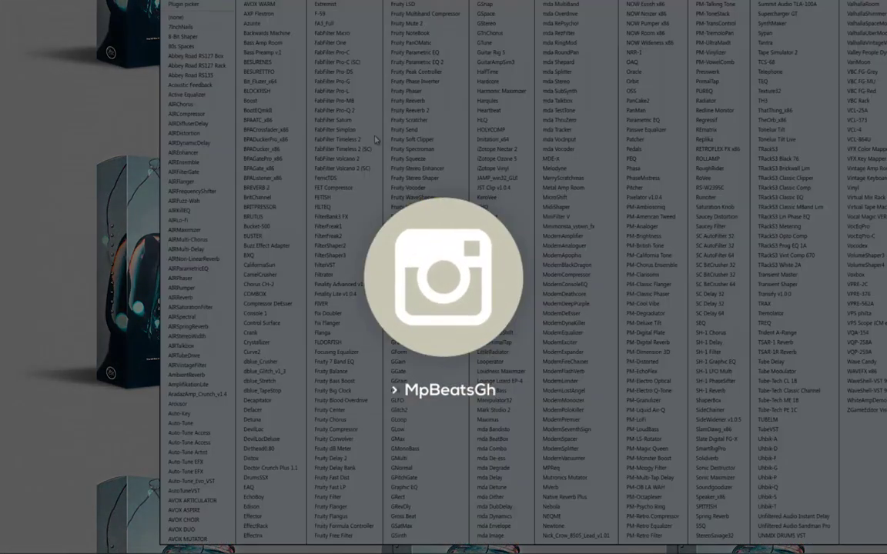
# - Insert Fruity Parametric EQ 2 in the Pad track's second effect slot and cut its low frequencies with band 1
pyautogui.click(779, 74)
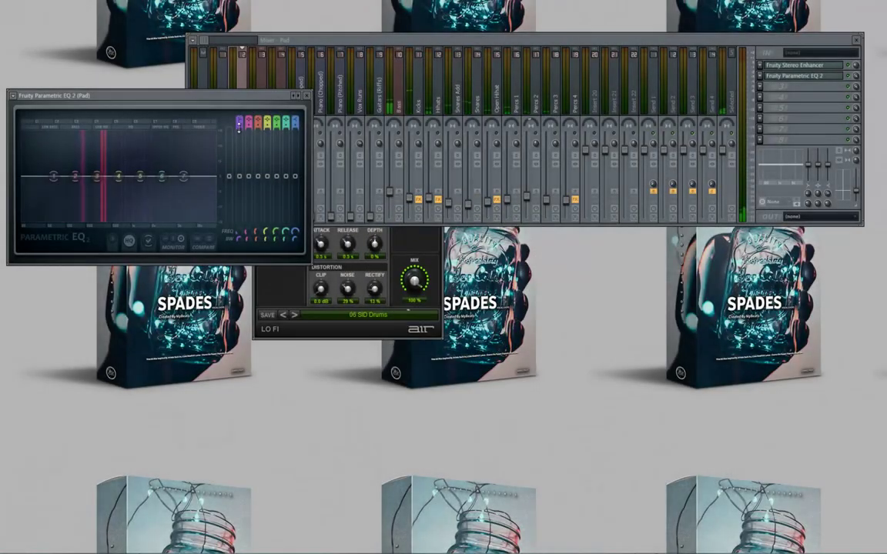
pyautogui.moveTo(238, 124)
pyautogui.mouseDown()
pyautogui.moveTo(239, 143)
pyautogui.moveTo(239, 116)
pyautogui.mouseUp()
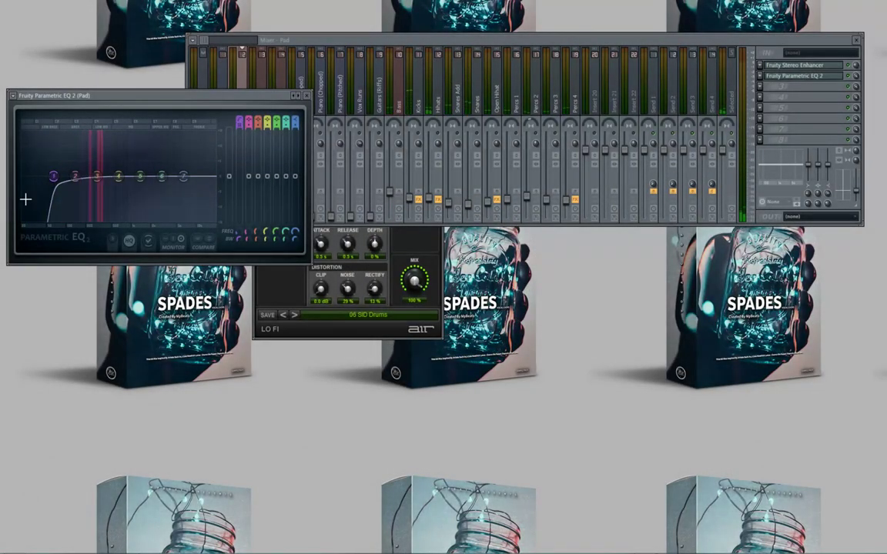
pyautogui.moveTo(53, 177); pyautogui.dragTo(88, 188)
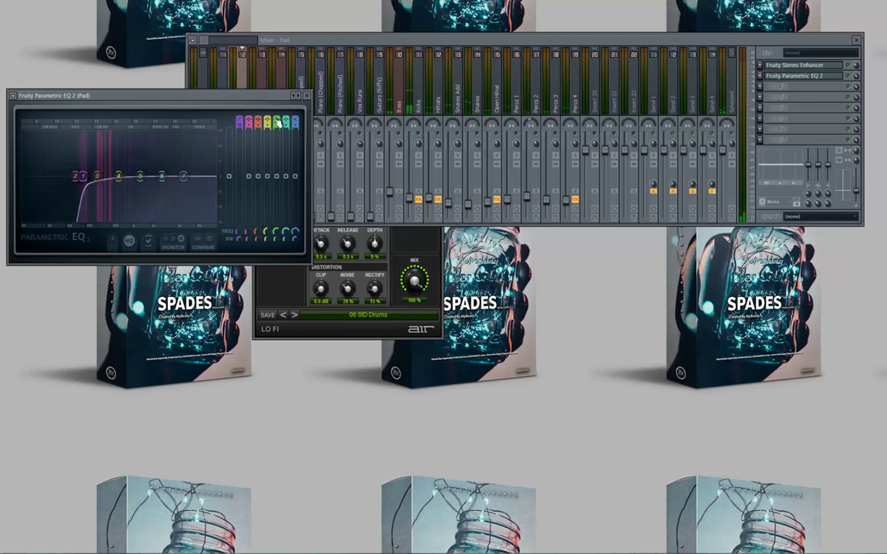
pyautogui.click(305, 97)
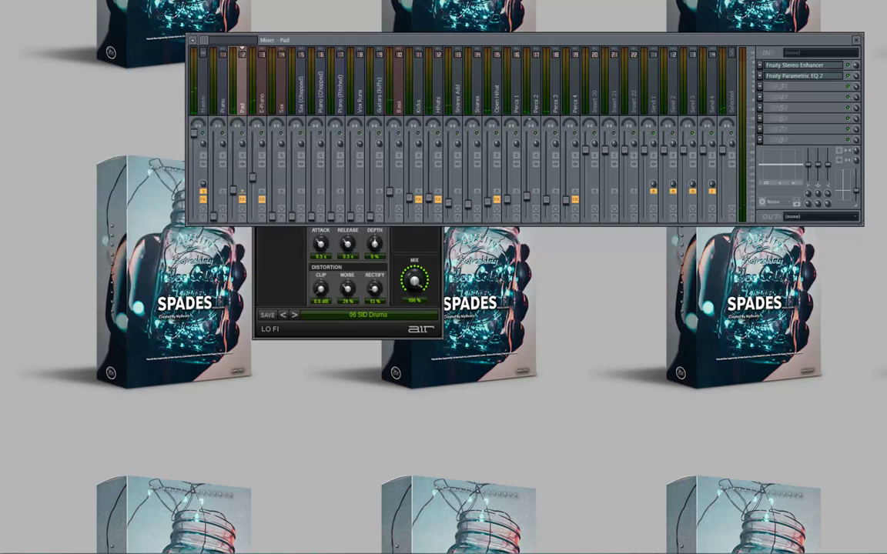
# - Look over the channels in the channel rack and bring the mixer back to the front
pyautogui.press('F6')
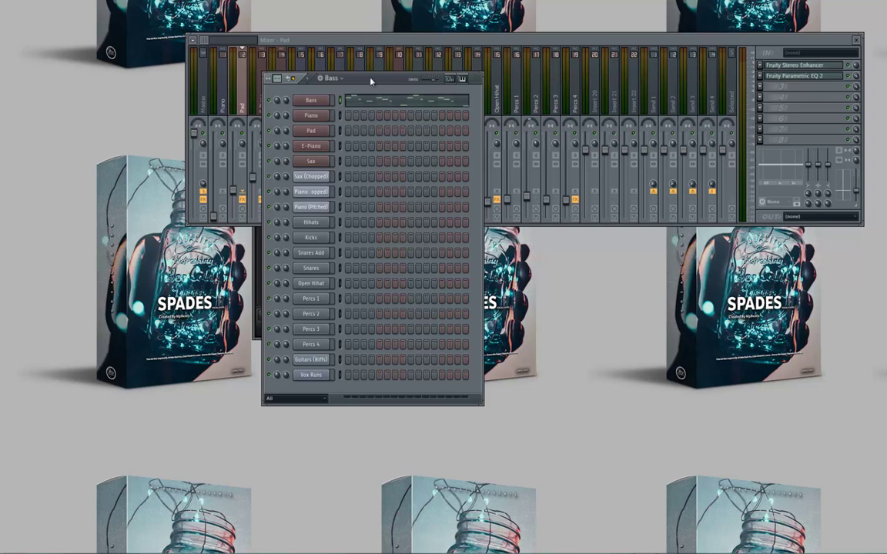
pyautogui.moveTo(370, 80); pyautogui.dragTo(467, 59)
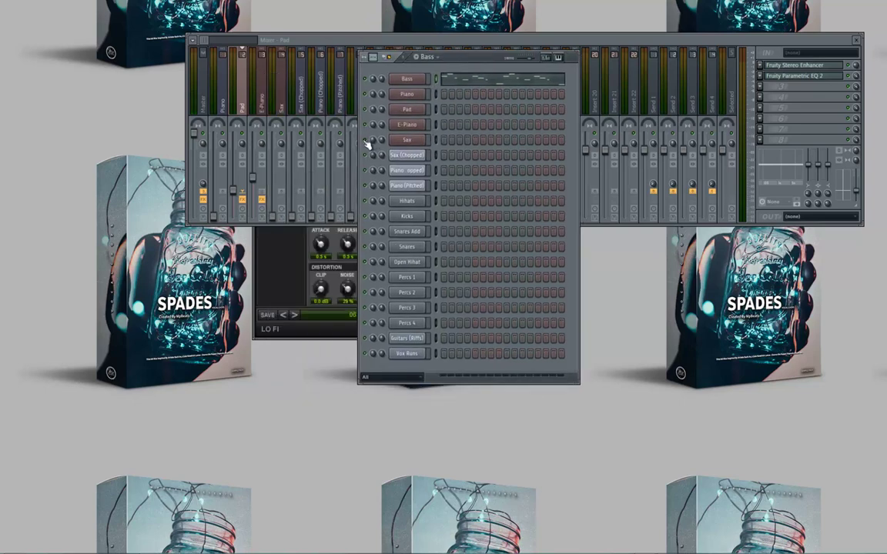
pyautogui.click(426, 36)
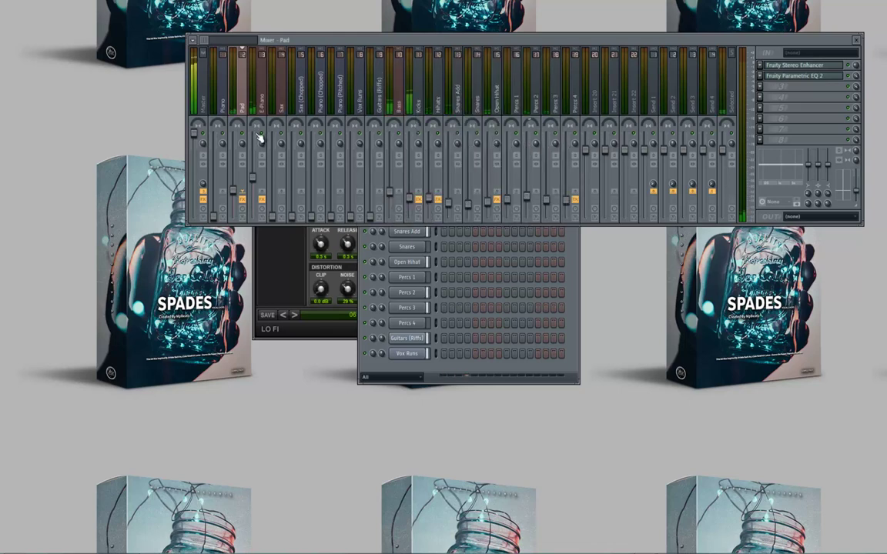
# - Fine-tune the Pad track's level against the E-Piano
pyautogui.click(256, 177)
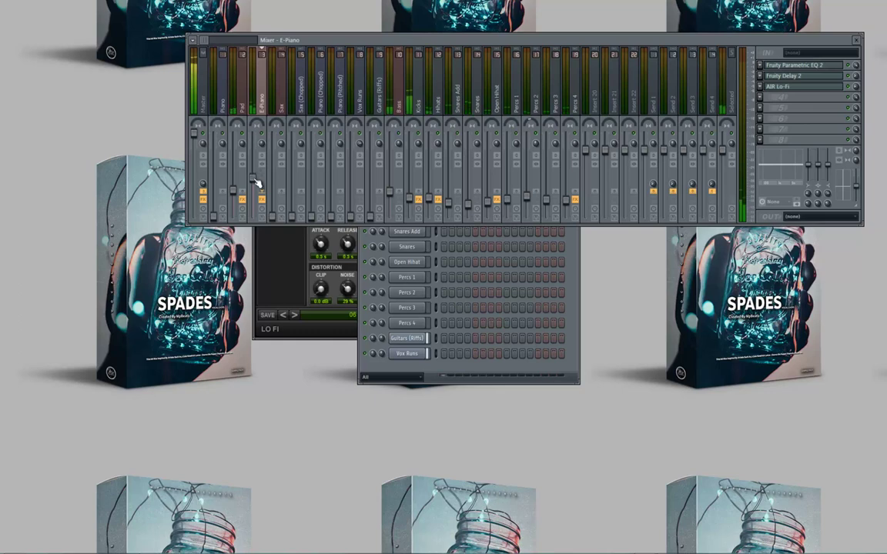
pyautogui.click(240, 197)
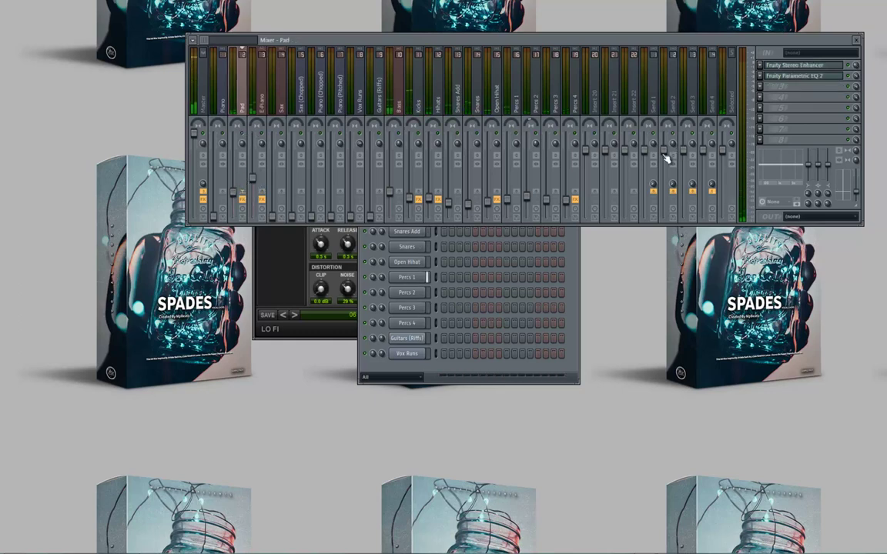
# - Insert Fruity Love Philter in the Pad track's third effect slot and load the preset described as simple triangle lowpass LFO
pyautogui.click(762, 90)
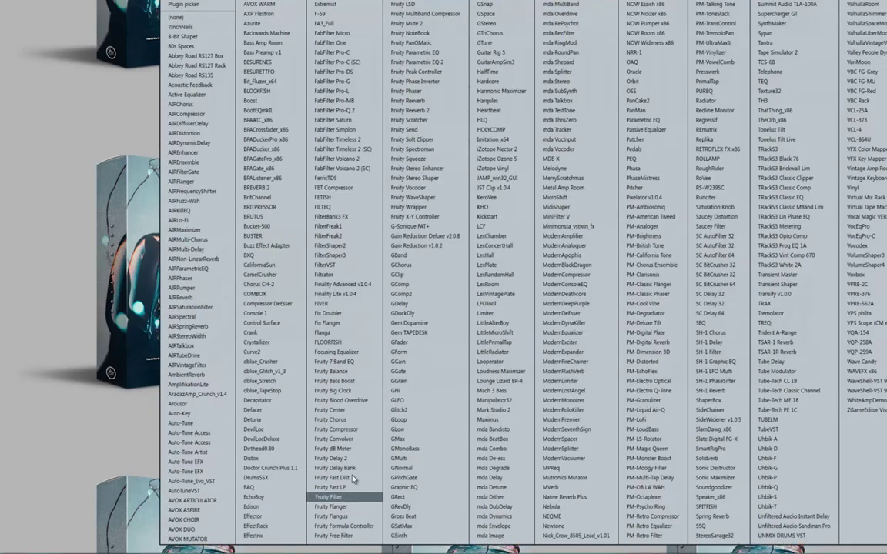
pyautogui.click(405, 2)
pyautogui.click(319, 123)
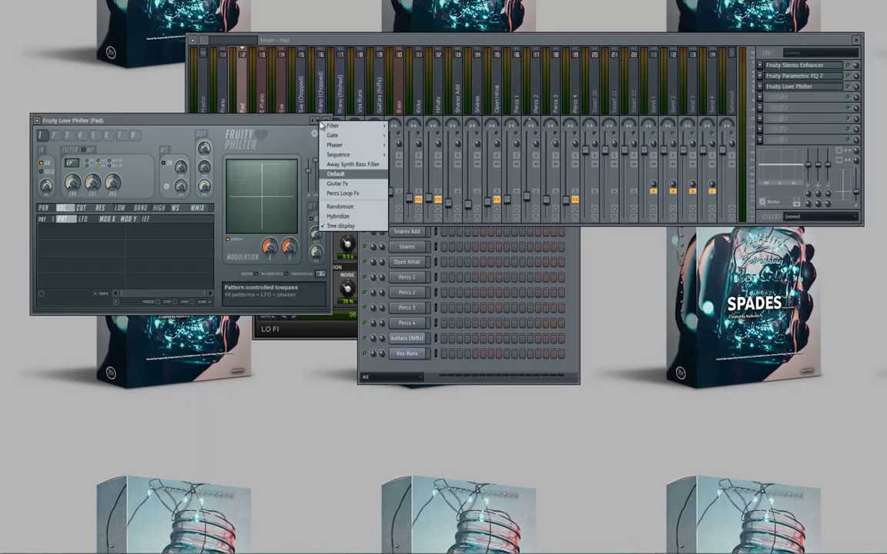
pyautogui.click(340, 190)
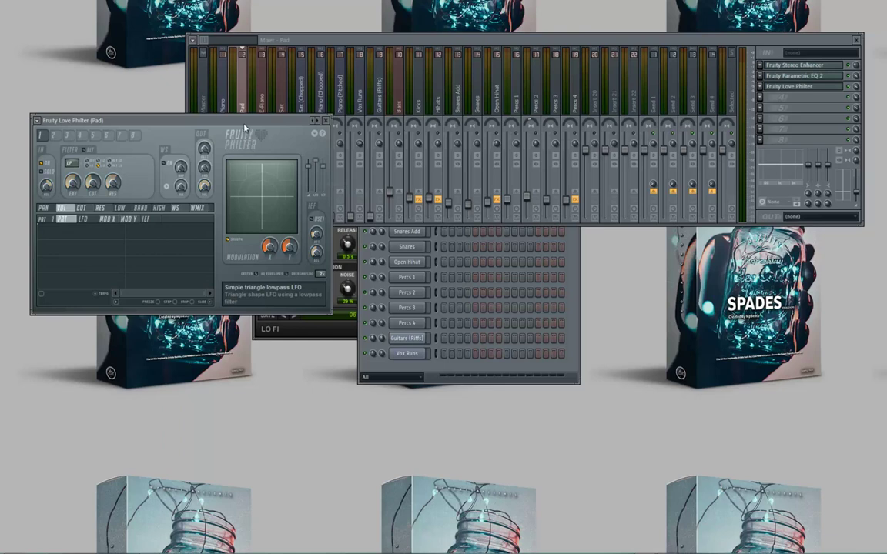
pyautogui.moveTo(291, 125); pyautogui.dragTo(345, 123)
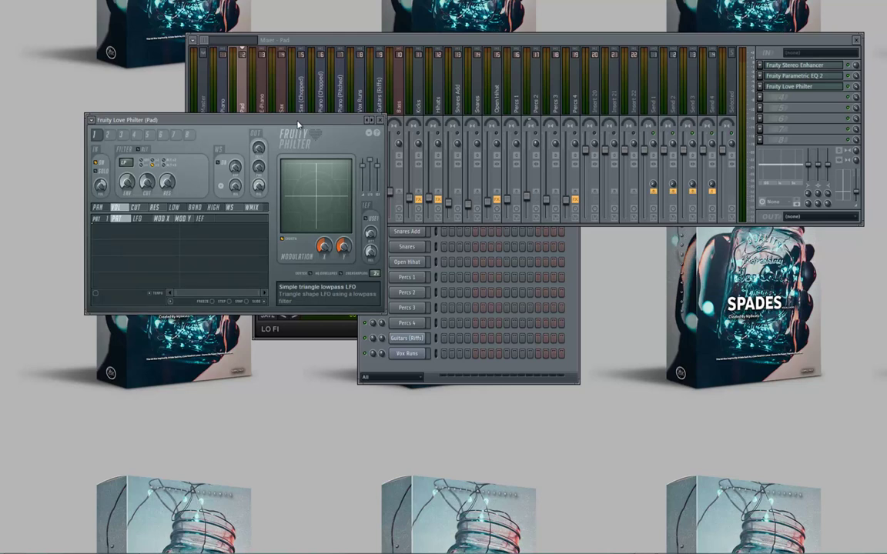
pyautogui.click(381, 121)
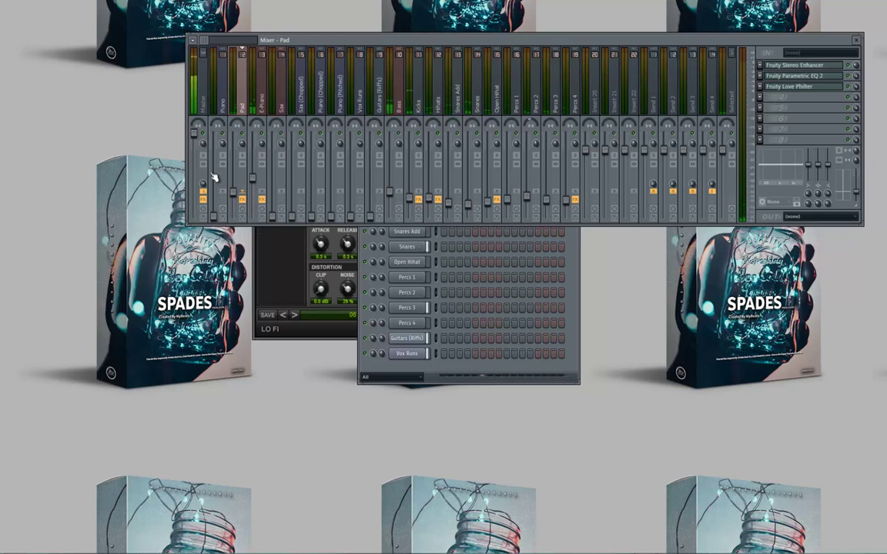
# - Select the Piano mixer track and bring the channel rack to the front
pyautogui.click(222, 98)
pyautogui.press('F6')
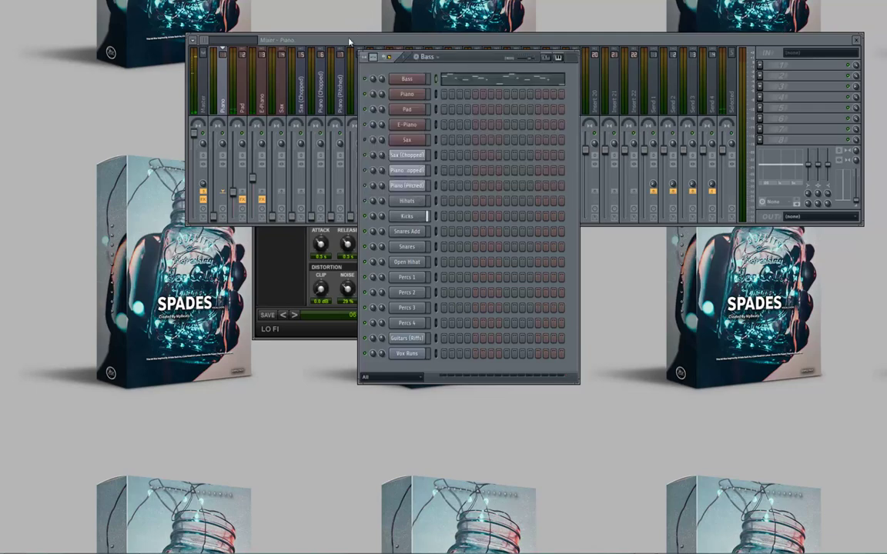
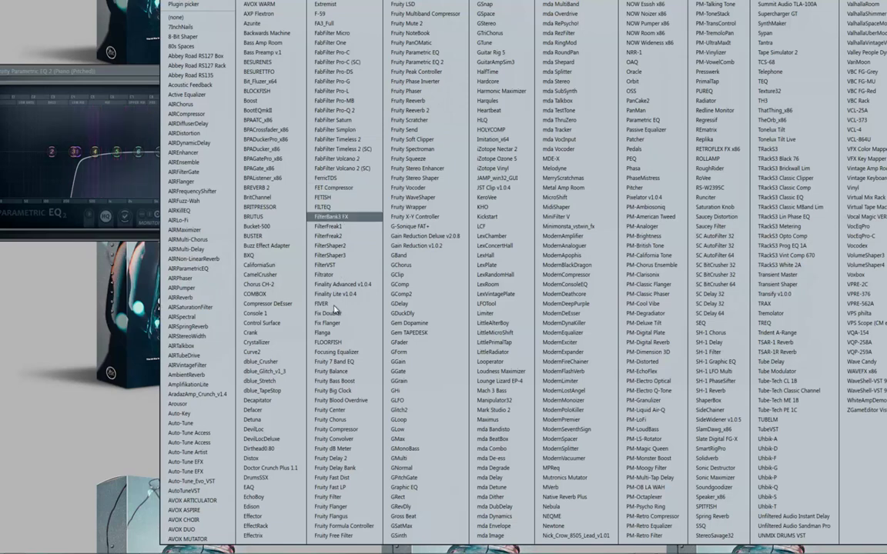
# - Insert Fruity Delay 2 in the Piano (Pitched) track's second effect slot and set its delay time to 4 steps
pyautogui.click(331, 459)
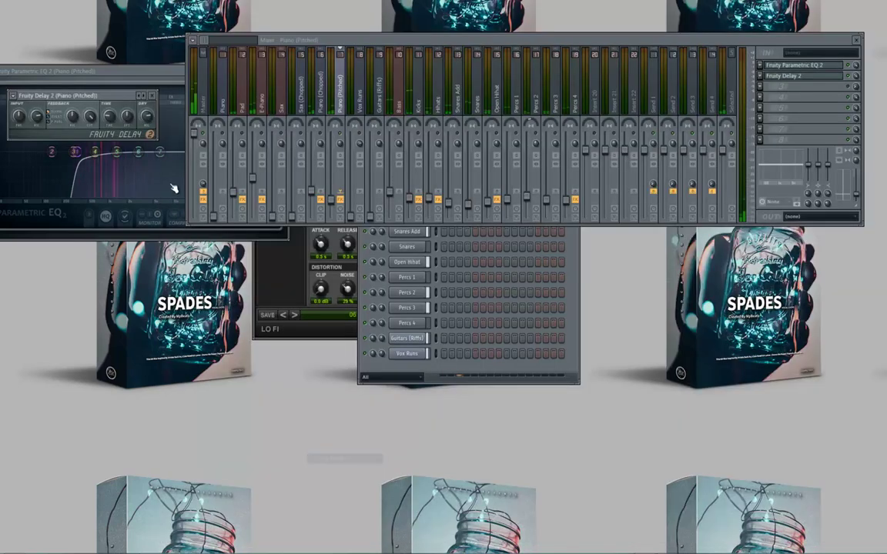
pyautogui.rightClick(111, 117)
pyautogui.moveTo(190, 128)
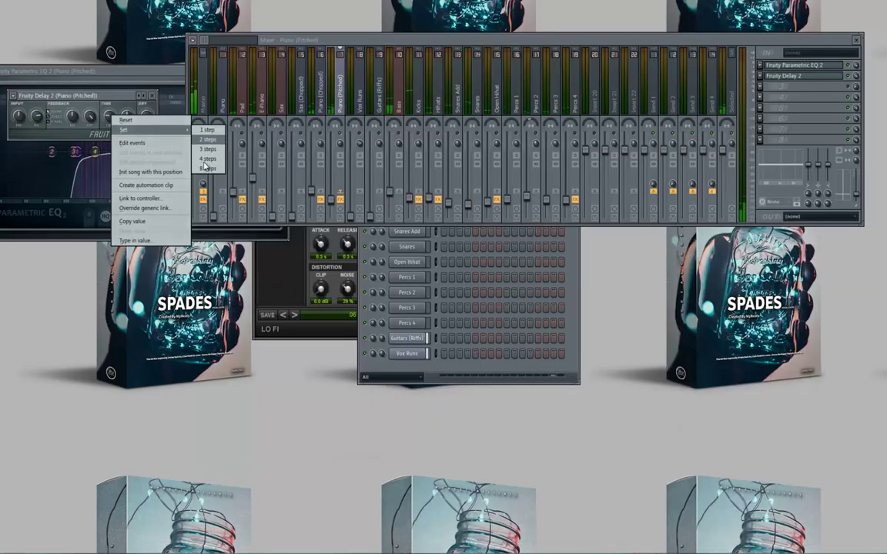
pyautogui.click(204, 160)
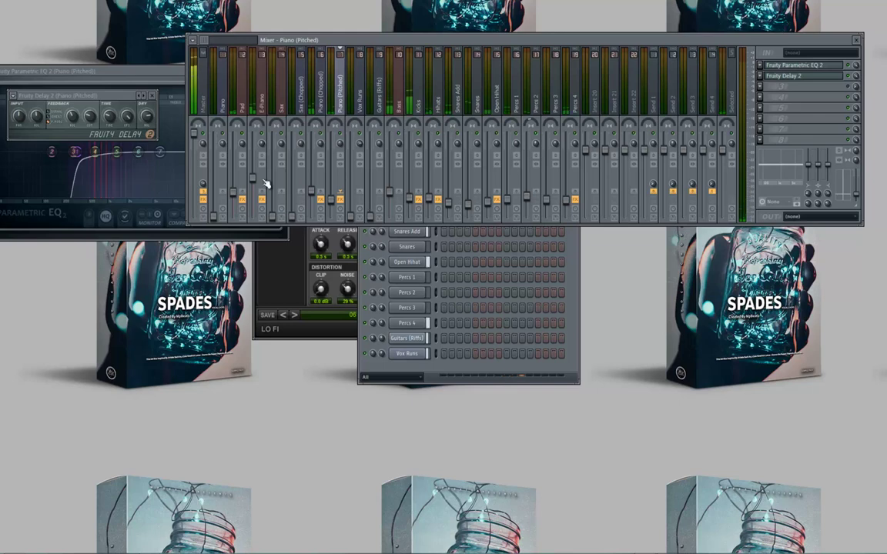
# - Copy the Pad track's Fruity Love Philter into the Piano (Pitched) track's third effect slot and adjust that slot's mix level
pyautogui.click(243, 109)
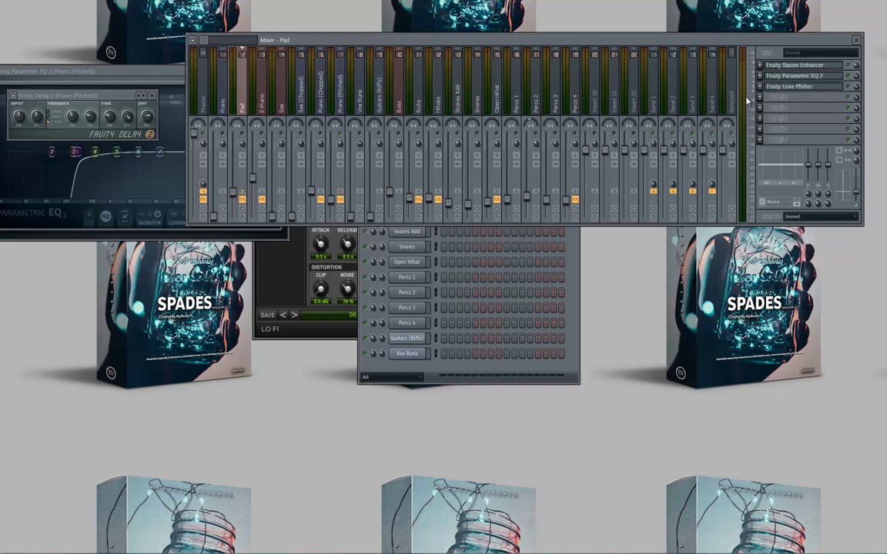
pyautogui.click(760, 88)
pyautogui.moveTo(770, 137); pyautogui.dragTo(344, 114)
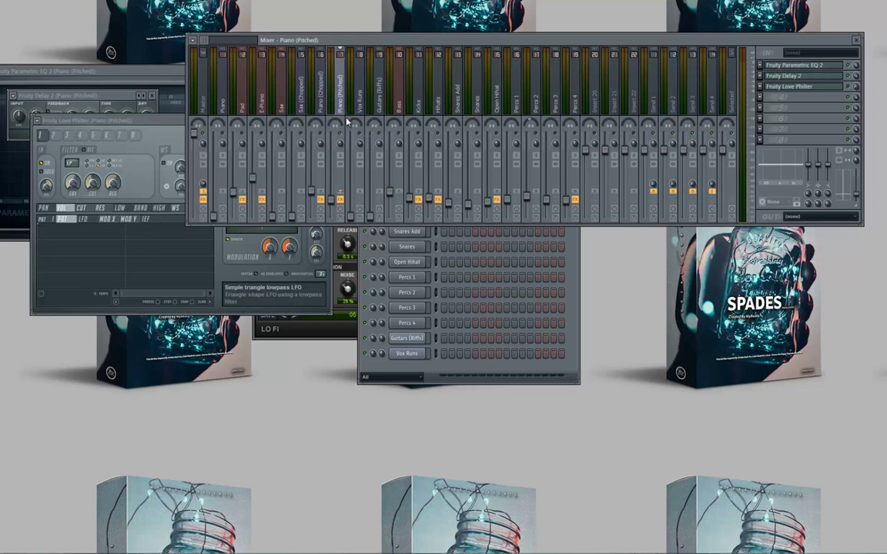
pyautogui.rightClick(856, 88)
pyautogui.click(860, 96)
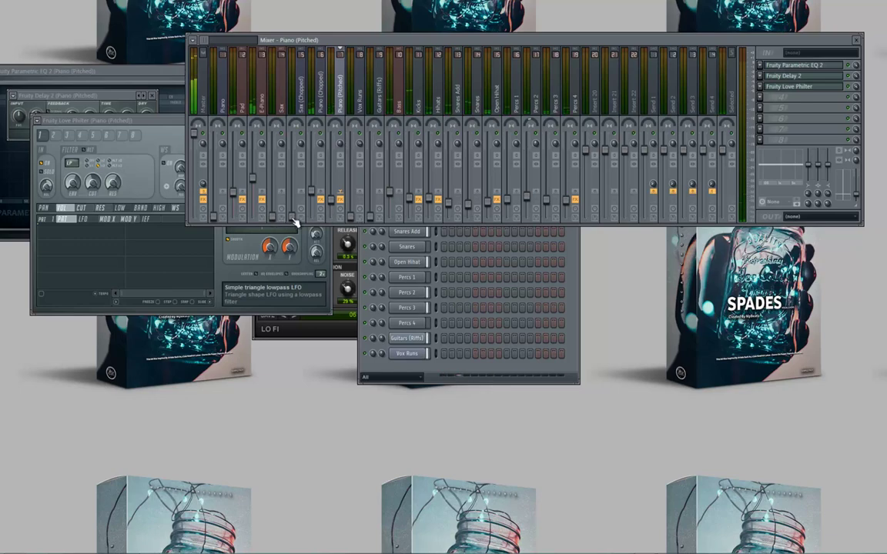
# - Raise the Sax (Chopped) track's level and cut its low frequencies with band 1 of Fruity Parametric EQ 2 in the first effect slot
pyautogui.moveTo(293, 219); pyautogui.dragTo(294, 189)
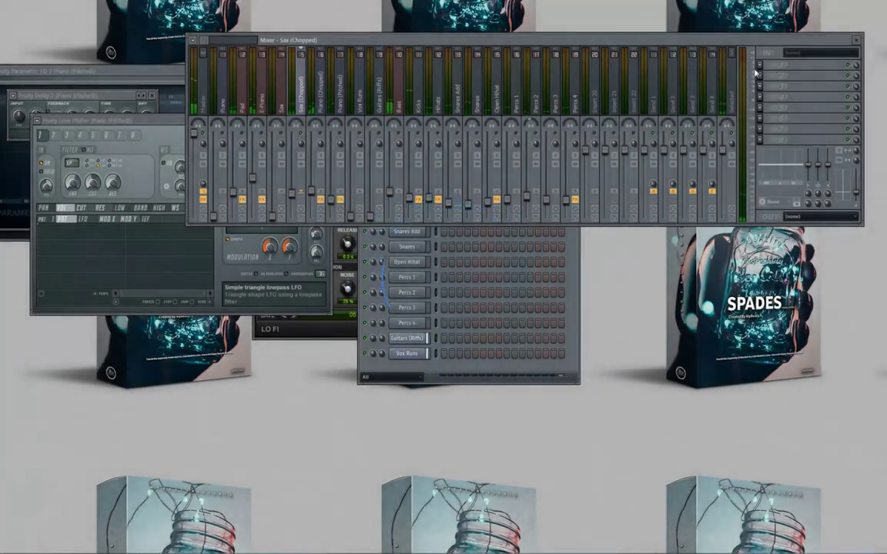
pyautogui.click(760, 66)
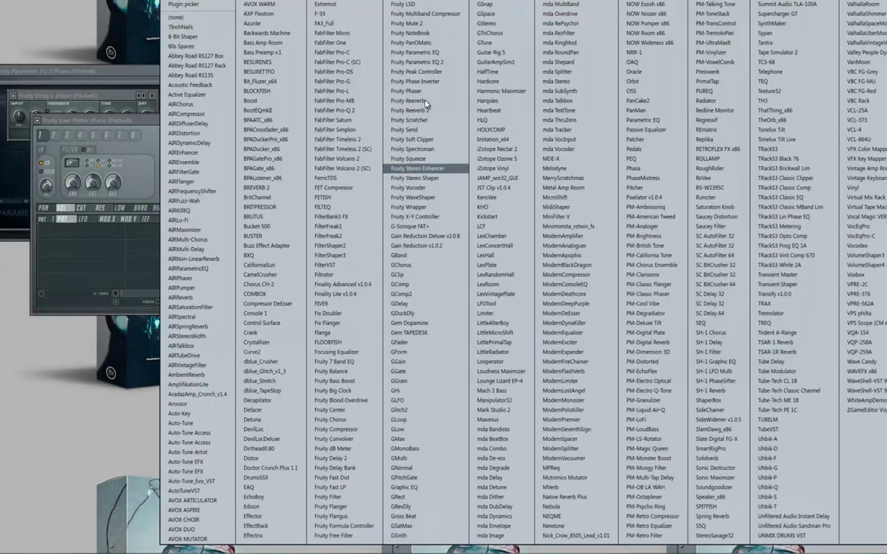
pyautogui.click(416, 61)
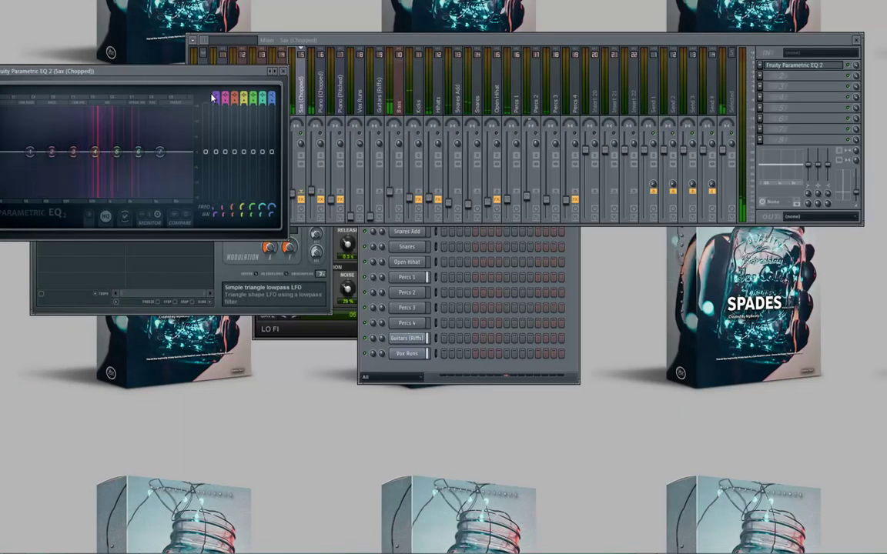
pyautogui.moveTo(216, 98)
pyautogui.mouseDown()
pyautogui.moveTo(217, 108)
pyautogui.moveTo(216, 97)
pyautogui.mouseUp()
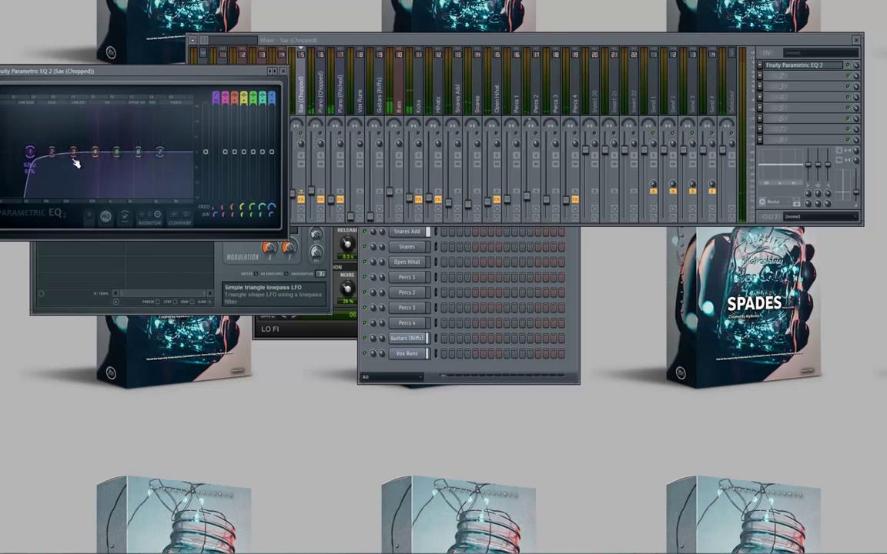
pyautogui.moveTo(25, 158); pyautogui.dragTo(89, 163)
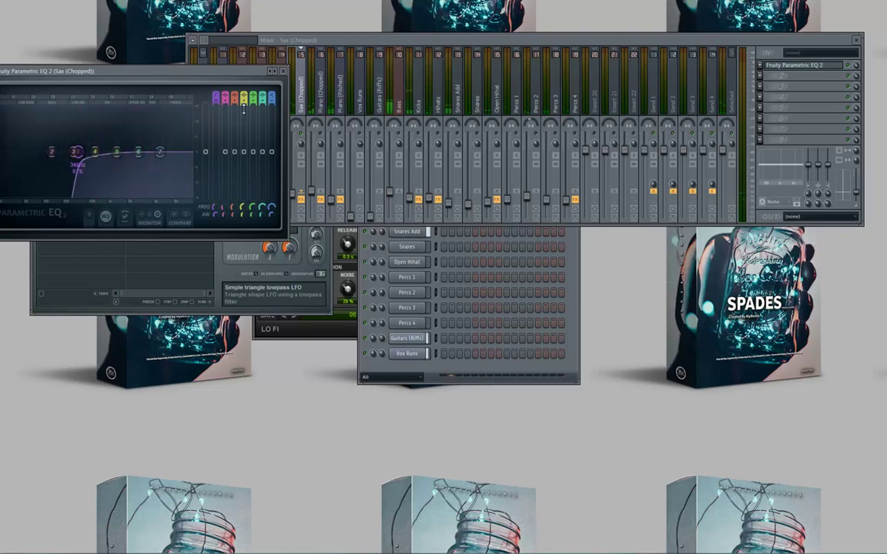
pyautogui.click(284, 70)
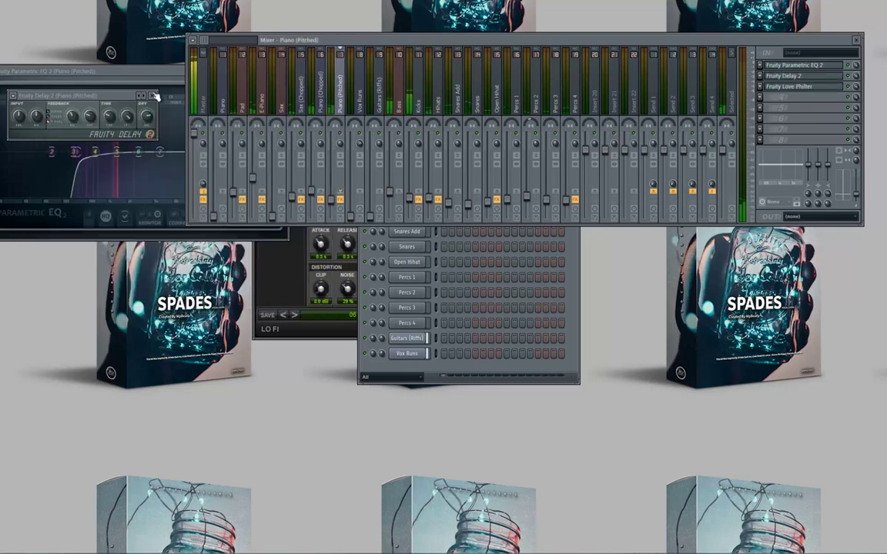
# - Close the Piano (Pitched) effect windows and the E-Piano track's AIR Lo-Fi window, shifting the mixer to reach them
pyautogui.click(160, 76)
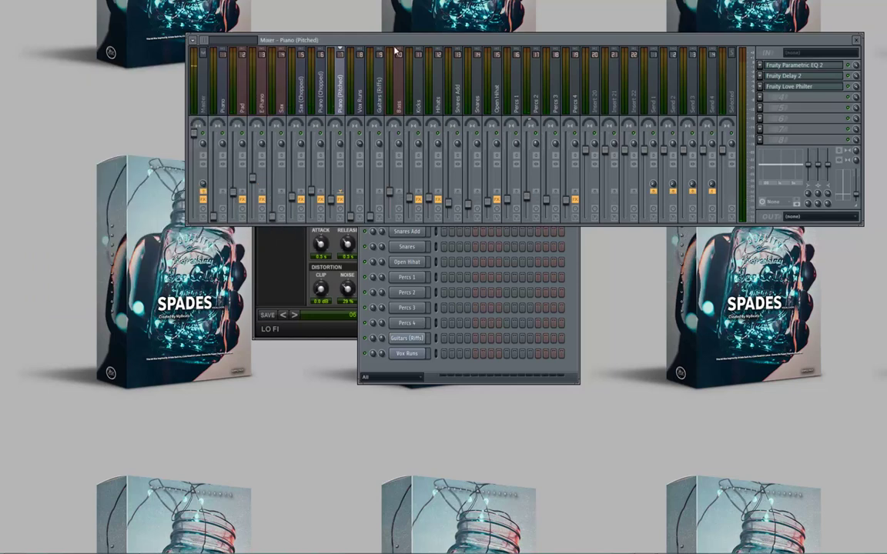
pyautogui.moveTo(252, 42); pyautogui.dragTo(327, 114)
pyautogui.moveTo(395, 120); pyautogui.dragTo(362, 46)
pyautogui.click(289, 123)
pyautogui.click(437, 121)
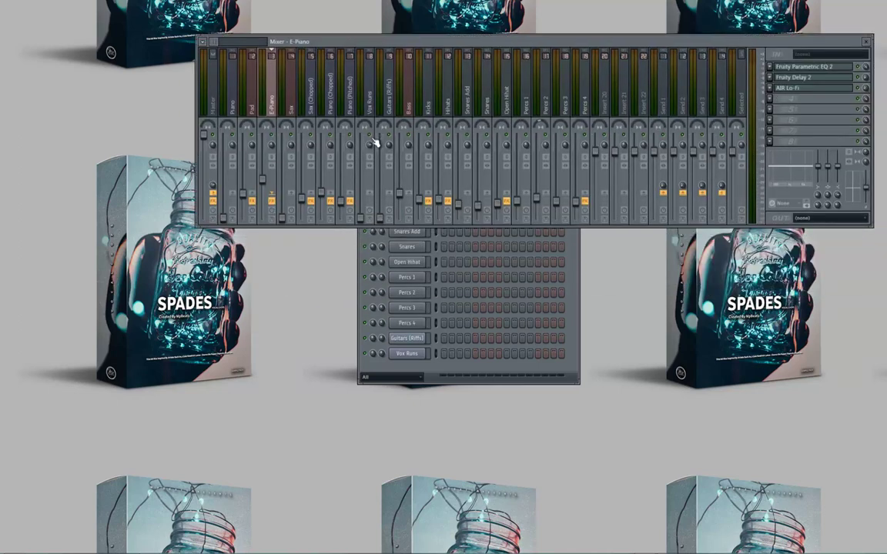
# - Raise the Vox Runs track's level and cut its low frequencies with band 1 of Fruity Parametric EQ 2 in the first effect slot
pyautogui.click(361, 197)
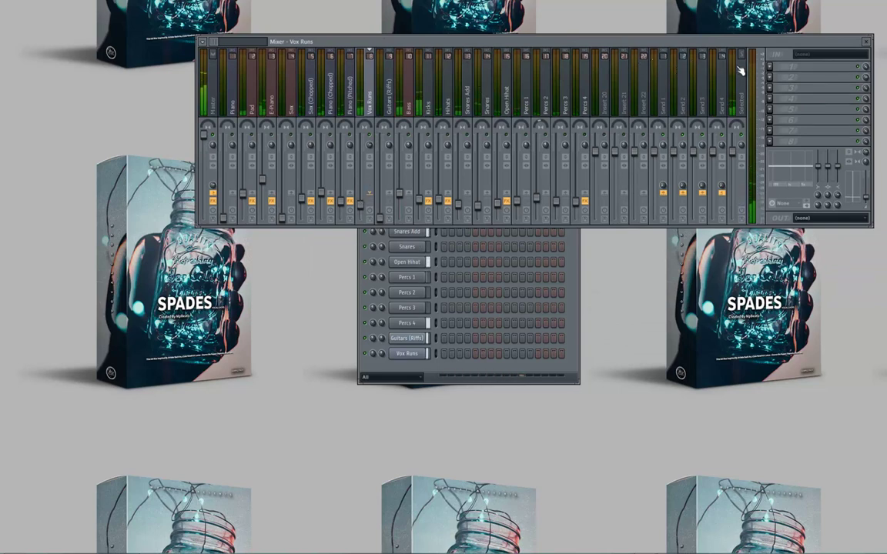
pyautogui.click(769, 68)
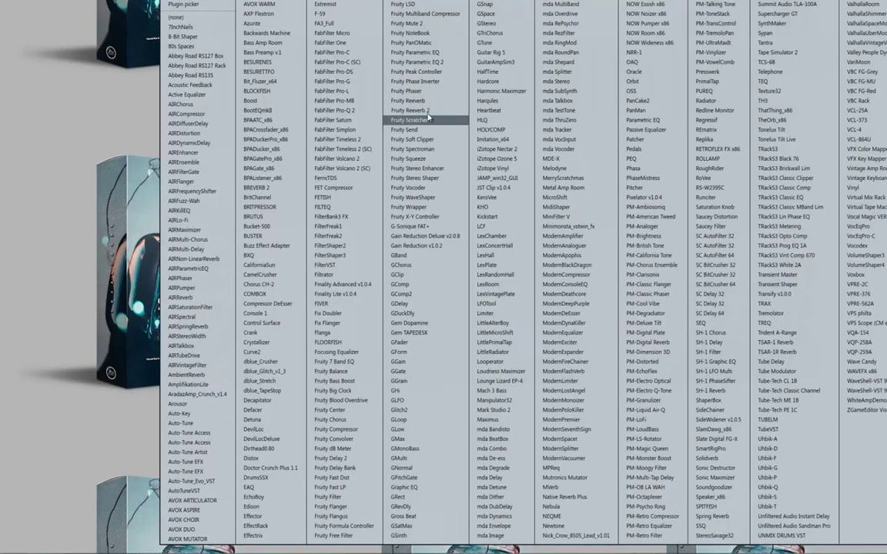
pyautogui.click(437, 64)
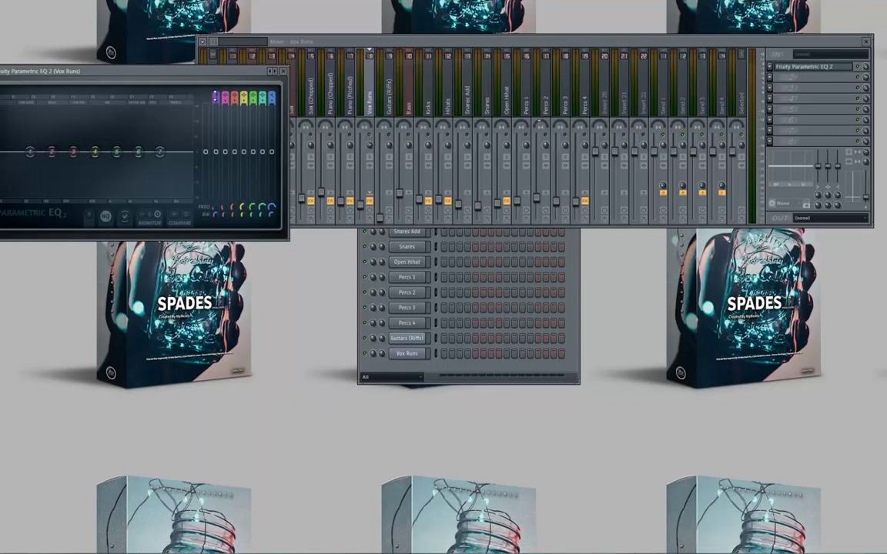
pyautogui.moveTo(215, 96); pyautogui.dragTo(216, 94)
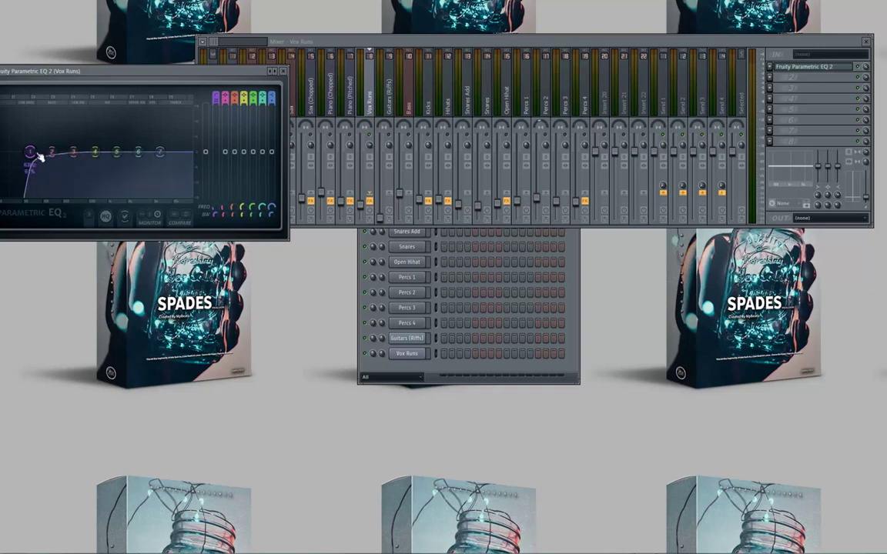
pyautogui.moveTo(35, 153); pyautogui.dragTo(100, 160)
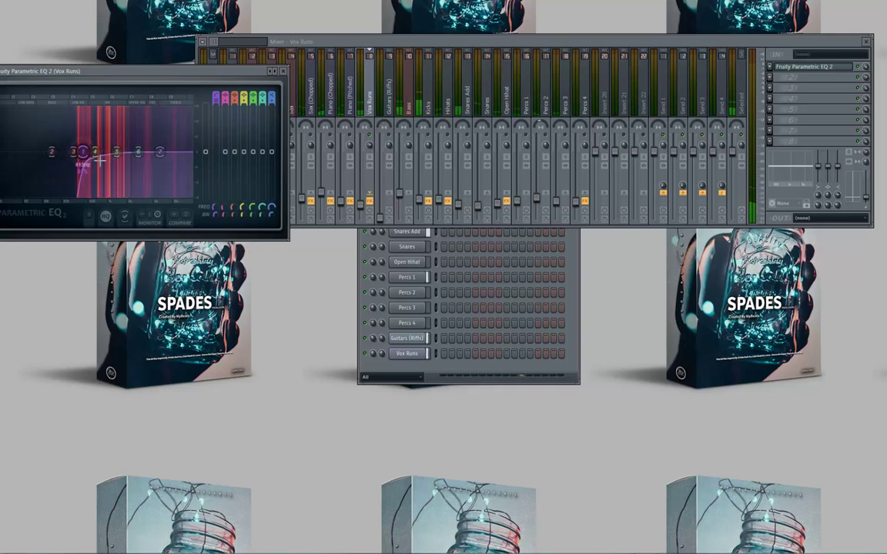
# - Insert Fruity Limiter and Auto-Tune VST in the Vox Runs track's second and third effect slots, and move the windows apart
pyautogui.click(770, 77)
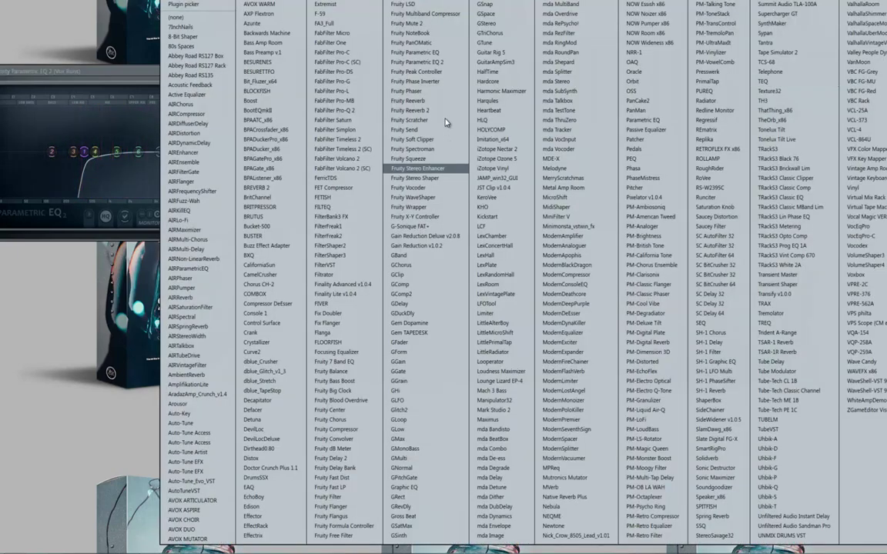
pyautogui.click(421, 21)
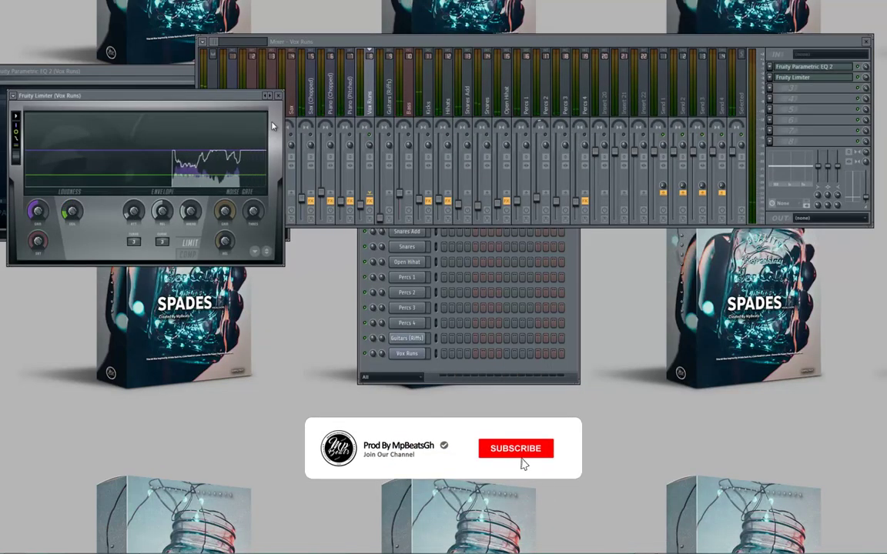
pyautogui.click(769, 90)
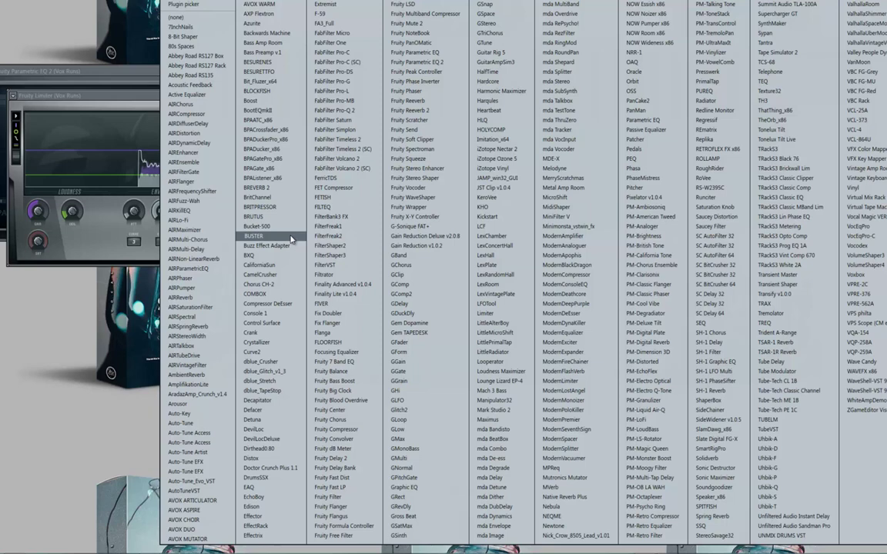
pyautogui.click(195, 493)
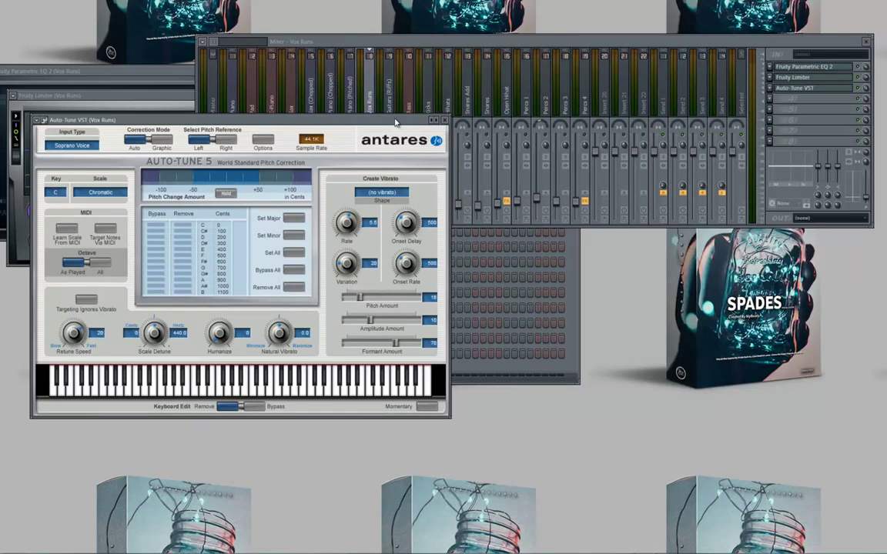
pyautogui.moveTo(395, 122); pyautogui.dragTo(429, 229)
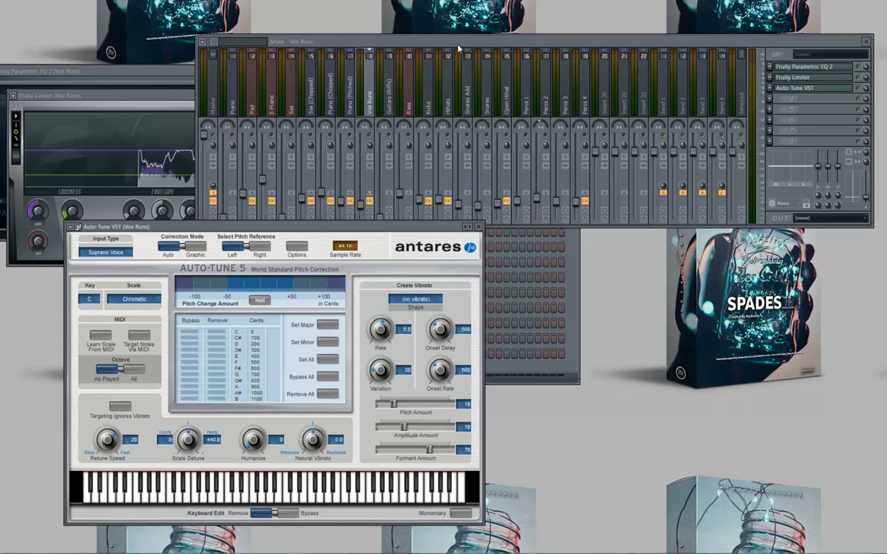
pyautogui.moveTo(458, 49); pyautogui.dragTo(516, 138)
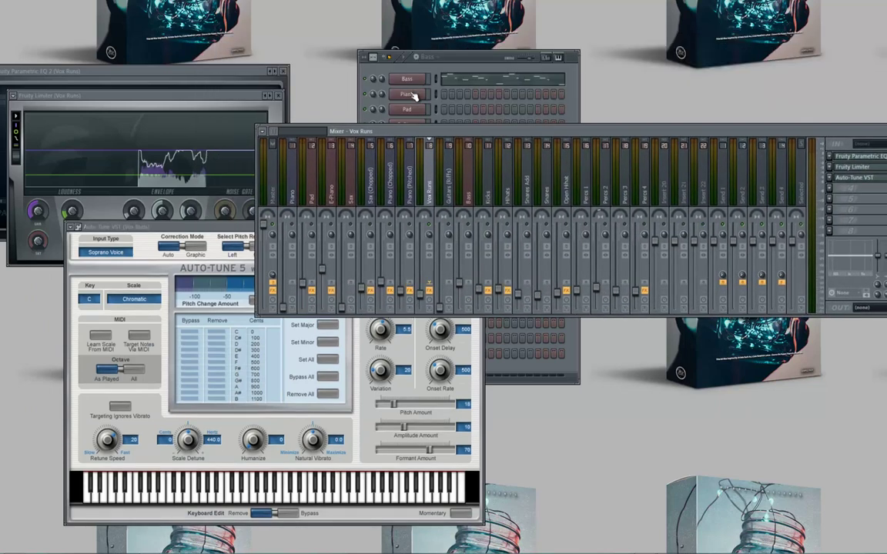
# - Set Auto-Tune's scale to Minor with C as the key, and move its window clear of the mixer
pyautogui.click(133, 299)
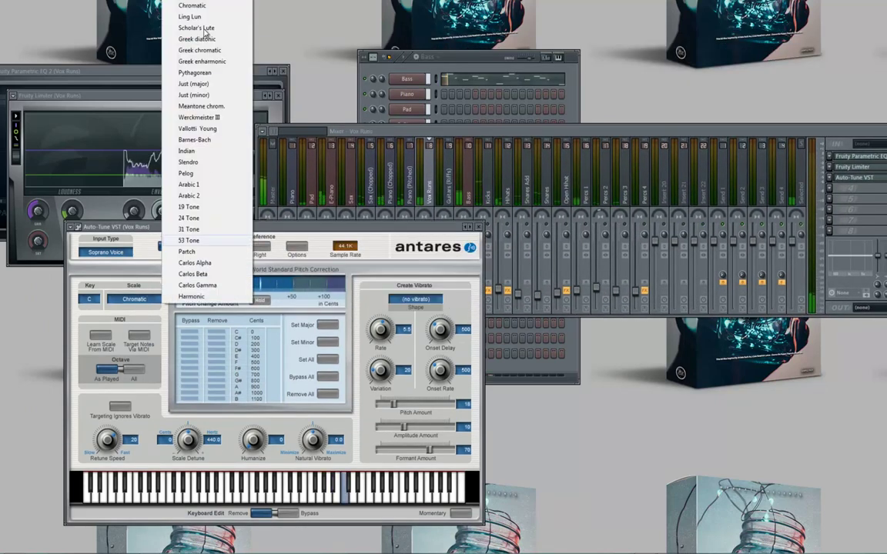
pyautogui.click(194, 2)
pyautogui.click(90, 298)
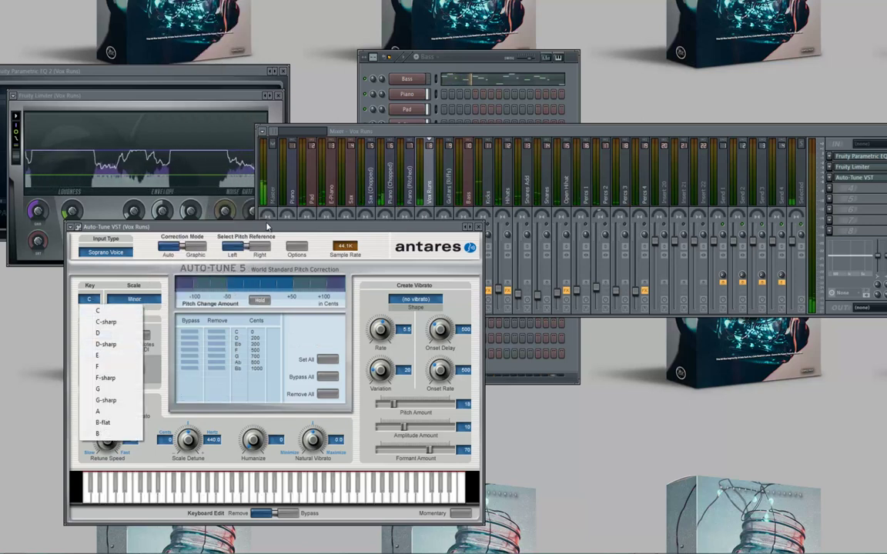
pyautogui.click(224, 250)
pyautogui.moveTo(224, 227); pyautogui.dragTo(172, 263)
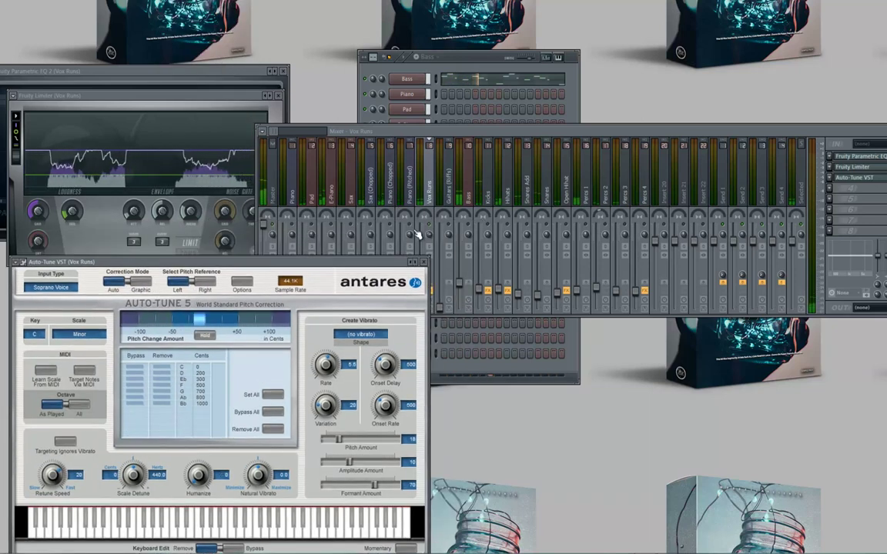
# - Set Auto-Tune's retune speed to 8 for Vox Runs and close the plugin window
pyautogui.click(335, 226)
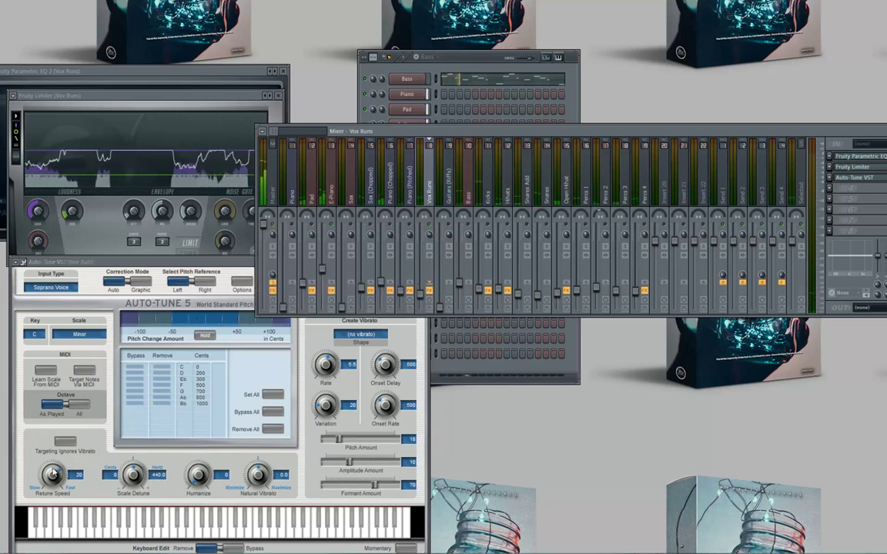
pyautogui.moveTo(56, 481); pyautogui.dragTo(56, 471)
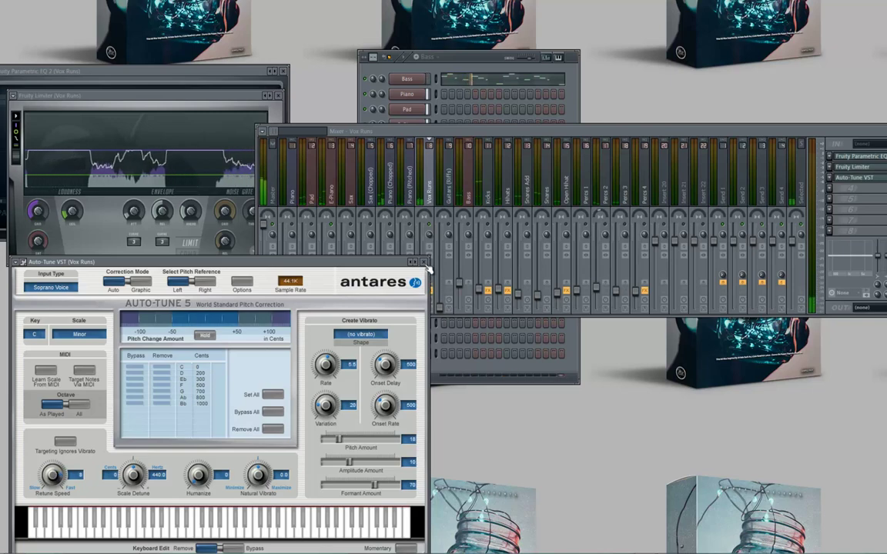
pyautogui.click(421, 262)
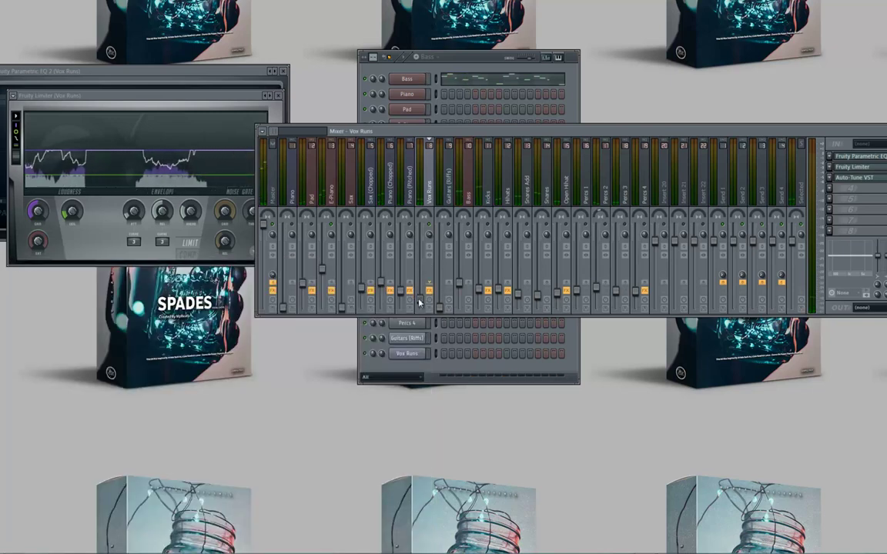
# - Insert Fruity Stereo Enhancer in the Vox Runs track's fourth effect slot
pyautogui.click(828, 188)
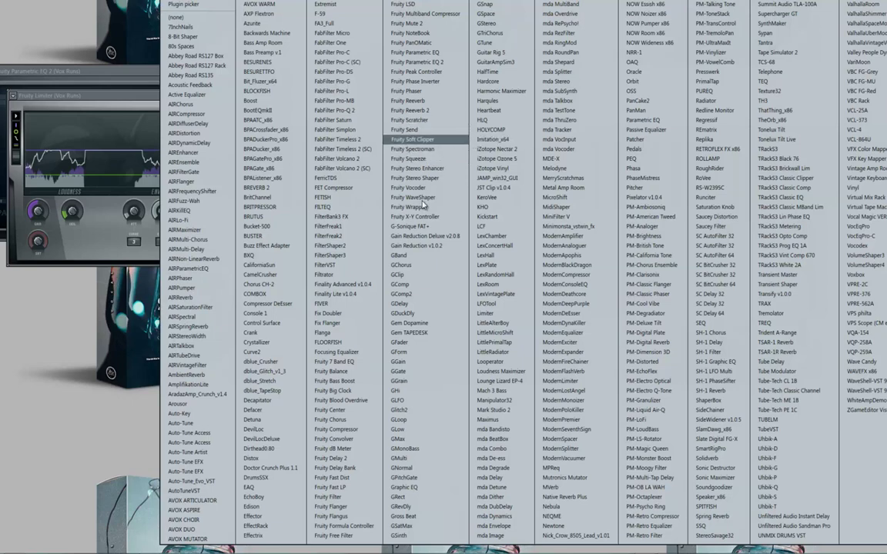
pyautogui.click(389, 168)
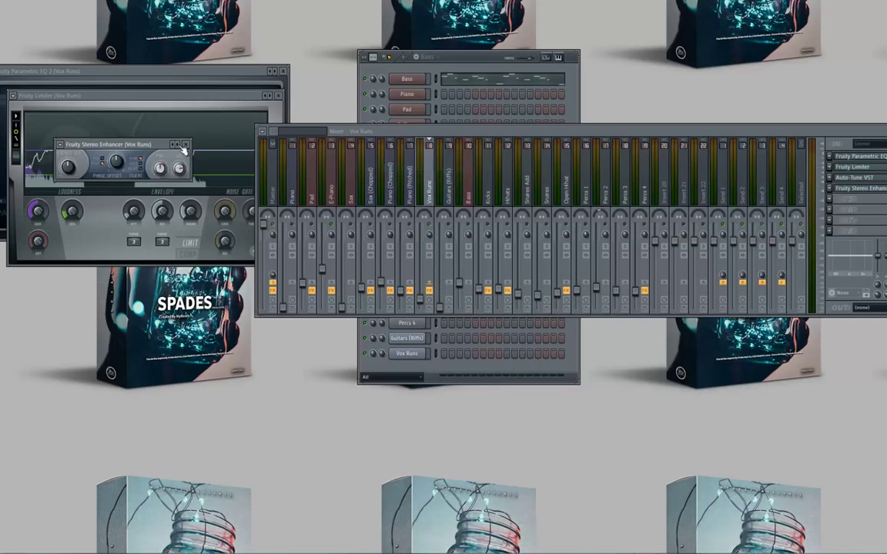
# - Close the Vox Runs Stereo Enhancer window and reposition the mixer so its effect slots are fully in view
pyautogui.rightClick(178, 145)
pyautogui.click(191, 150)
pyautogui.press('Escape')
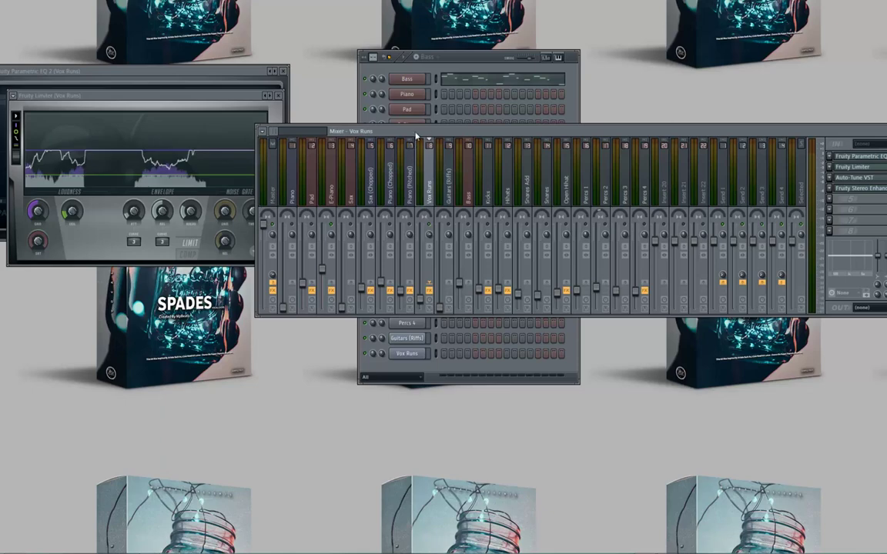
pyautogui.moveTo(415, 135); pyautogui.dragTo(260, 133)
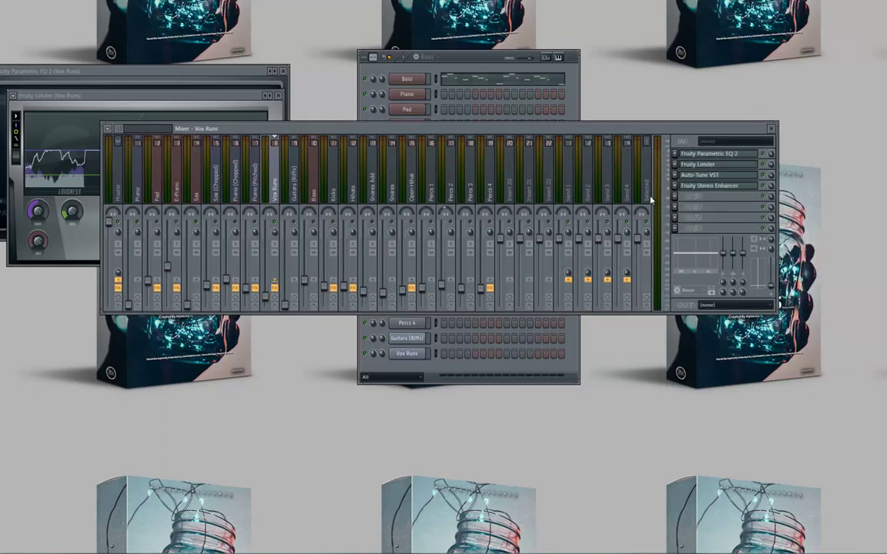
# - Insert Fruity Delay 2 in the Vox Runs track's fifth effect slot and assign a preset delay time
pyautogui.click(674, 196)
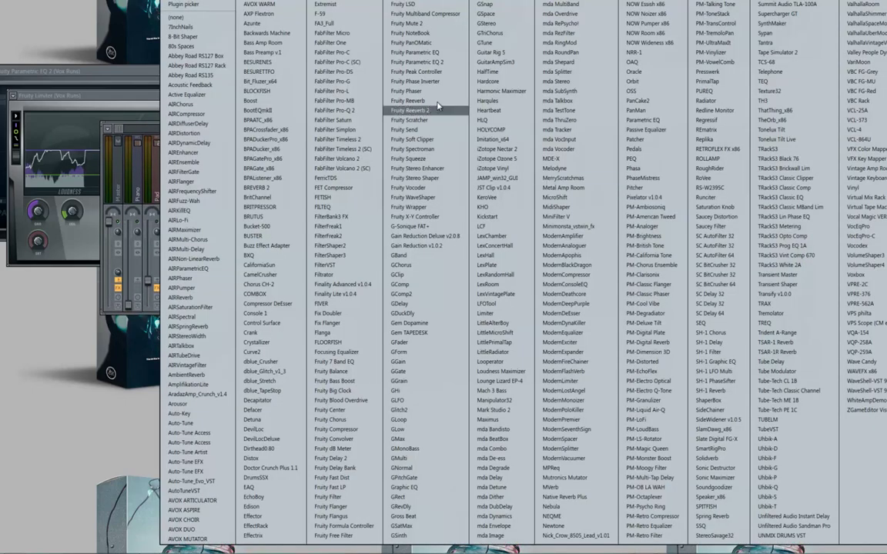
pyautogui.click(335, 459)
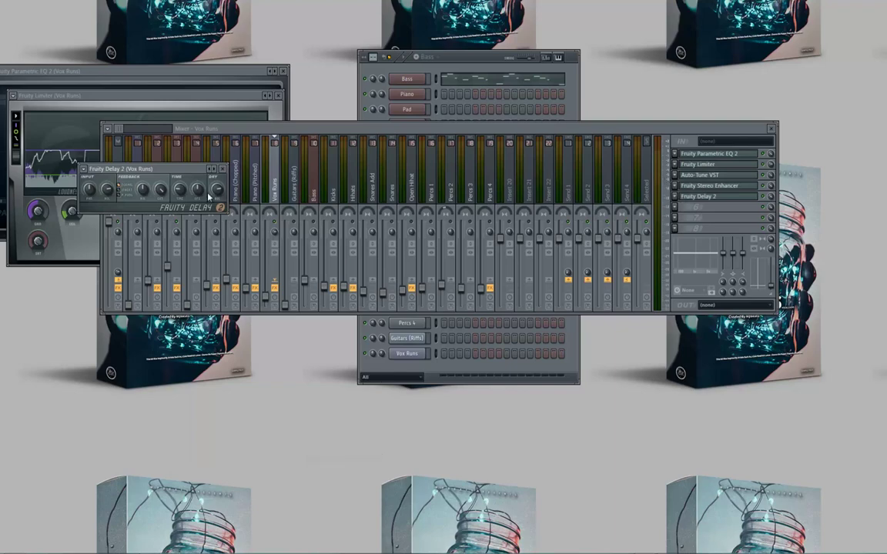
pyautogui.rightClick(180, 192)
pyautogui.moveTo(239, 205)
pyautogui.click(277, 233)
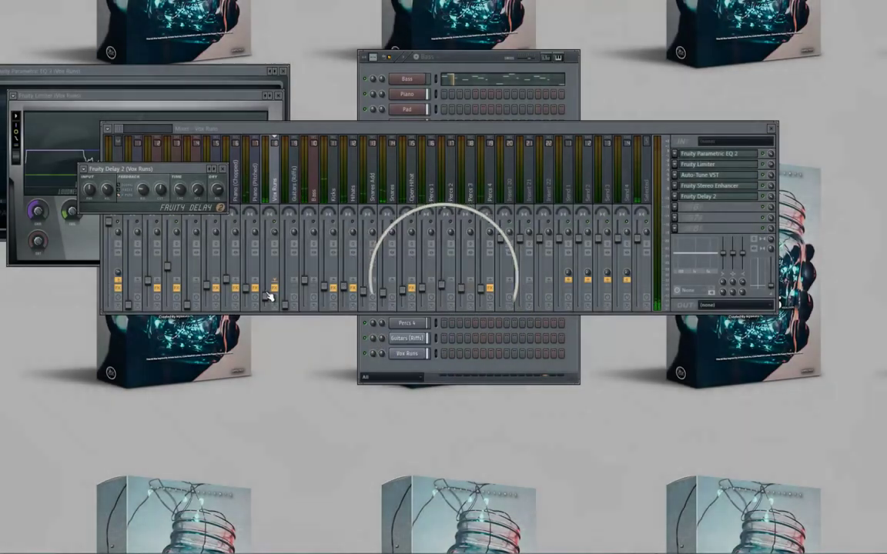
# - Adjust the Vox Runs level against the playing mix and close the track's EQ, limiter and delay windows
pyautogui.click(268, 292)
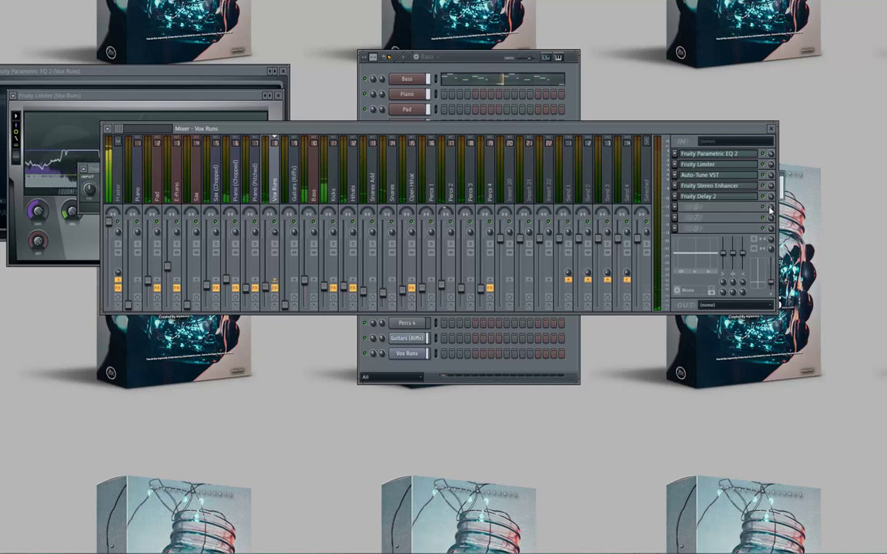
pyautogui.click(282, 71)
pyautogui.click(278, 96)
pyautogui.click(278, 94)
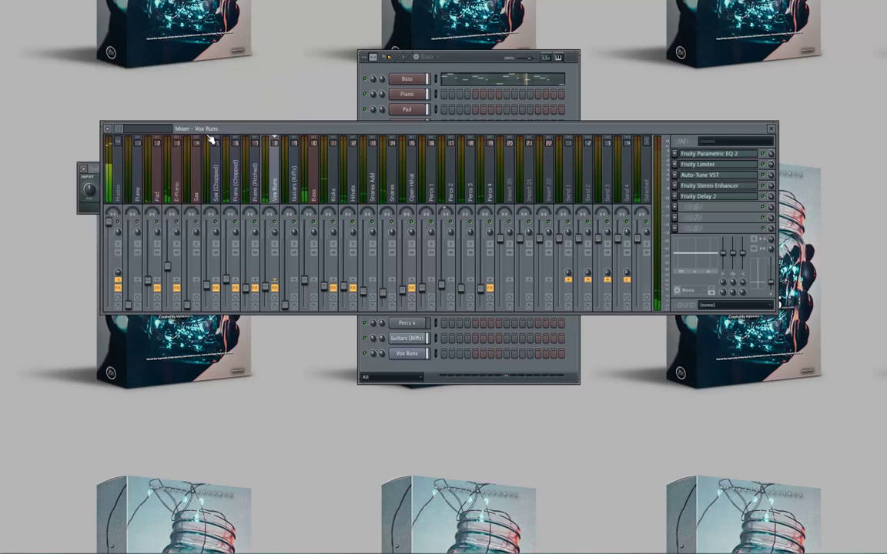
pyautogui.click(92, 170)
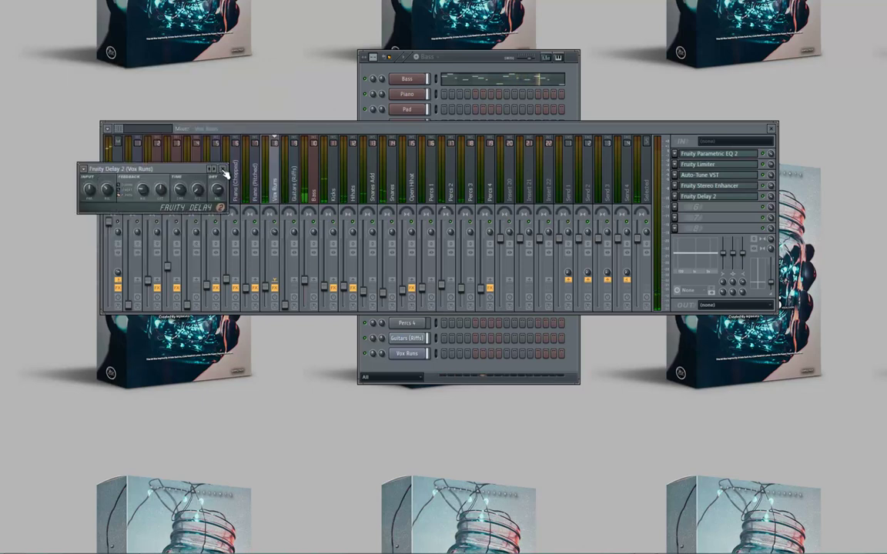
pyautogui.click(224, 169)
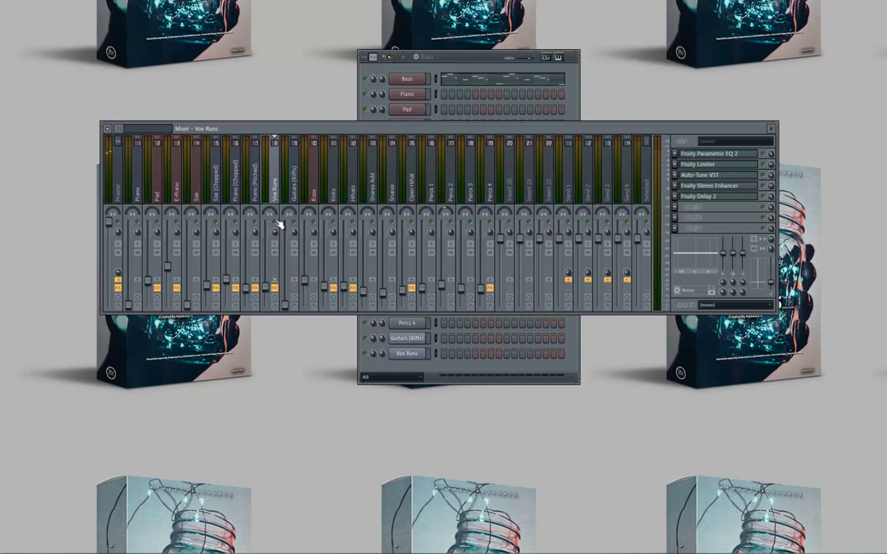
# - Raise Guitars (Riffs) from silence, and insert Fruity Parametric EQ 2 in its first slot with a low cut on band 1
pyautogui.click(286, 305)
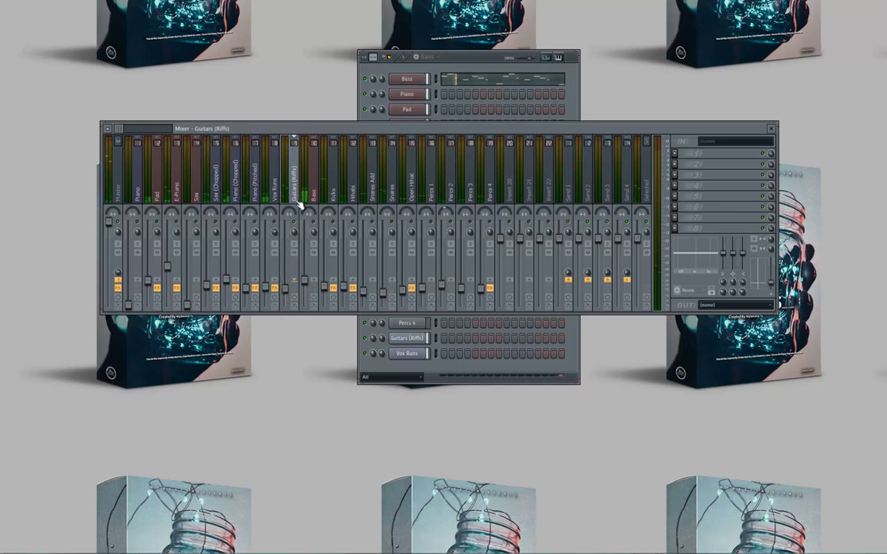
pyautogui.click(675, 154)
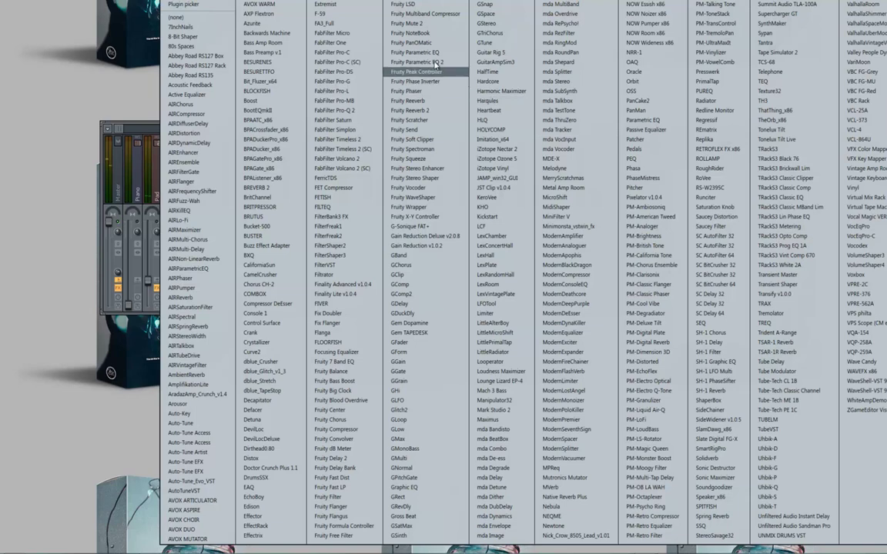
pyautogui.click(385, 66)
pyautogui.moveTo(216, 92); pyautogui.dragTo(219, 103)
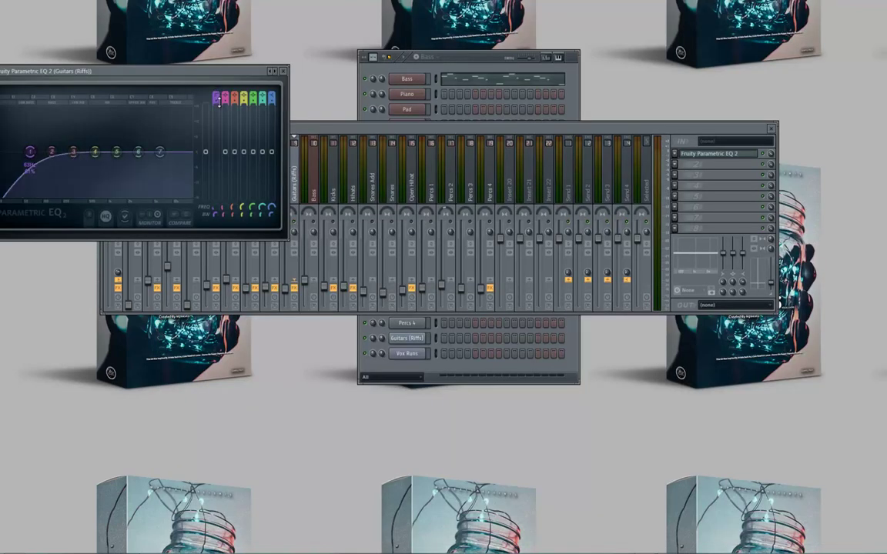
pyautogui.moveTo(29, 152); pyautogui.dragTo(81, 173)
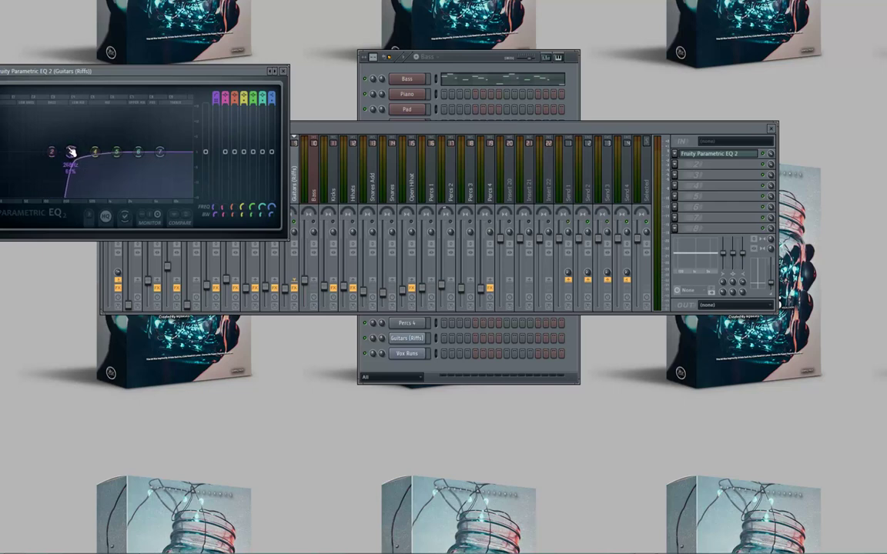
pyautogui.press('space')
# - Add Fruity Limiter and Fruity Delay 2 in the Guitars (Riffs) second and third slots, and assign the delay a preset time
pyautogui.click(674, 165)
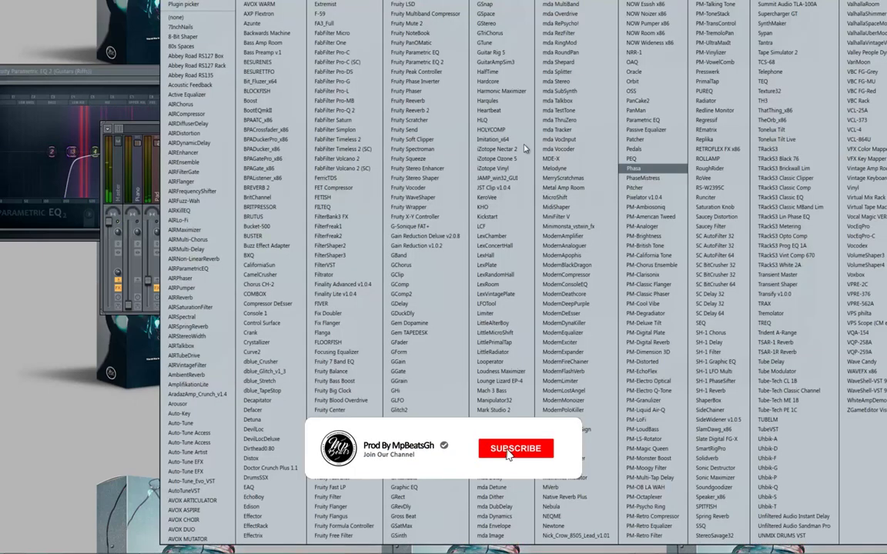
pyautogui.click(385, 4)
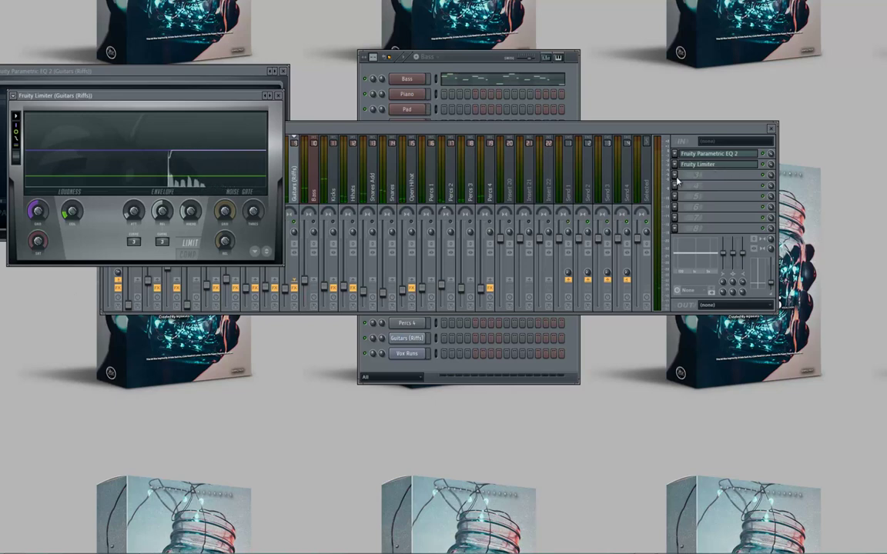
pyautogui.click(716, 175)
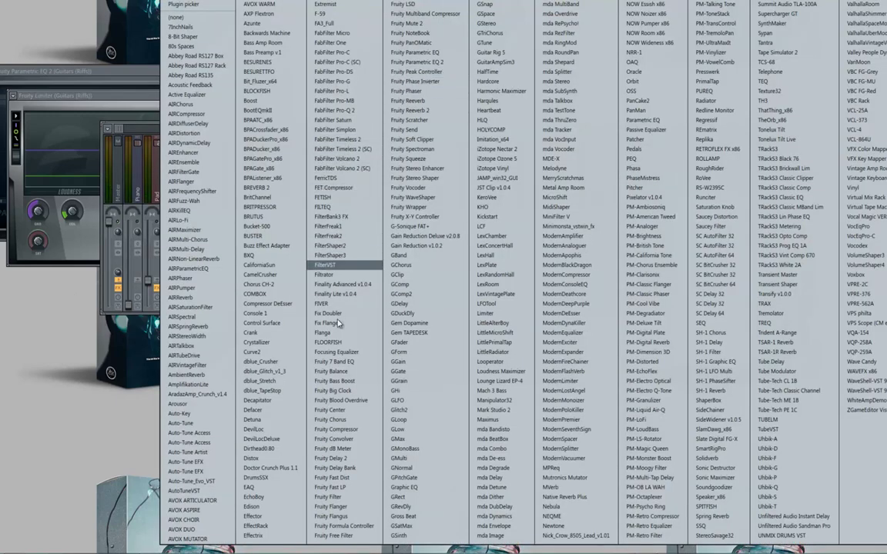
pyautogui.click(332, 458)
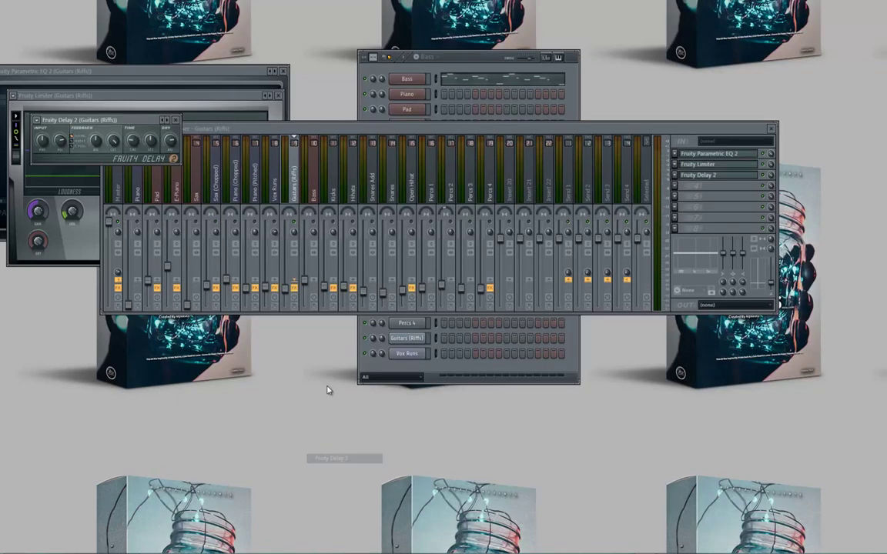
pyautogui.rightClick(135, 142)
pyautogui.moveTo(204, 150)
pyautogui.click(231, 176)
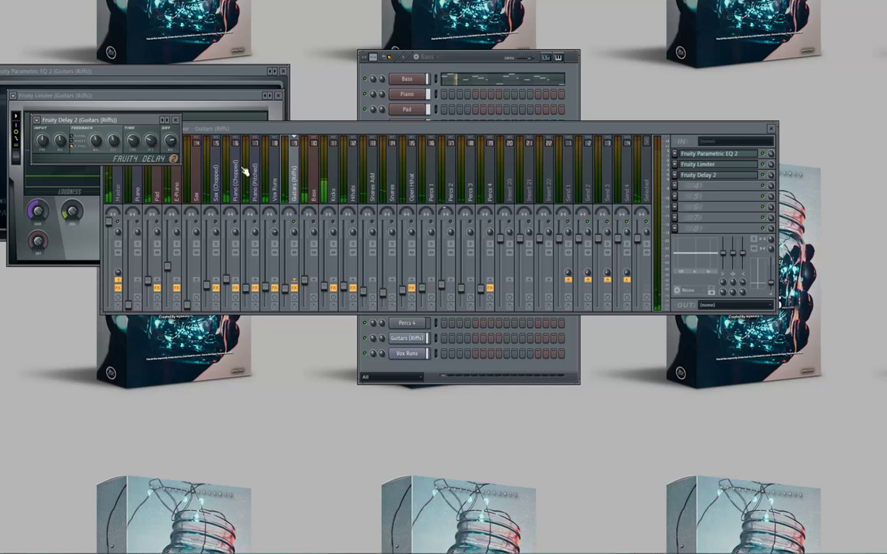
pyautogui.click(291, 227)
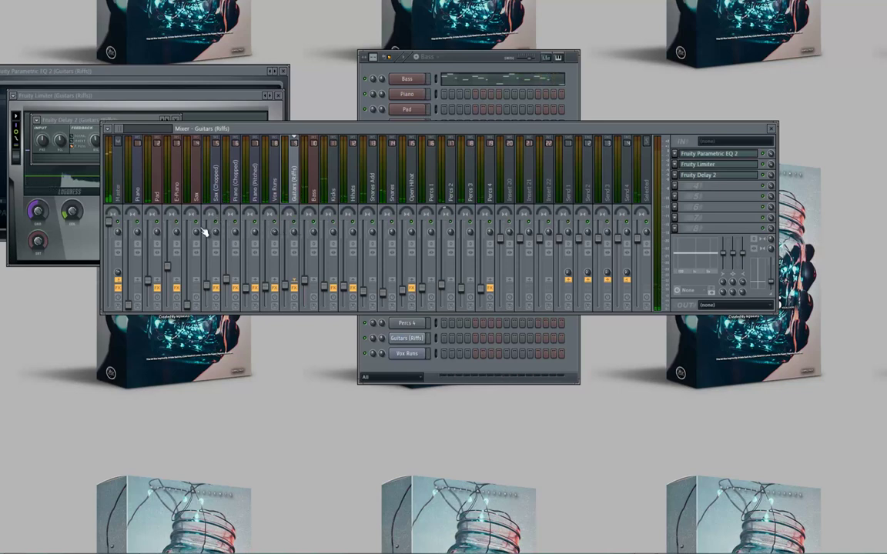
# - Raise the Sax track's level from silence while listening to it
pyautogui.moveTo(189, 308); pyautogui.dragTo(188, 292)
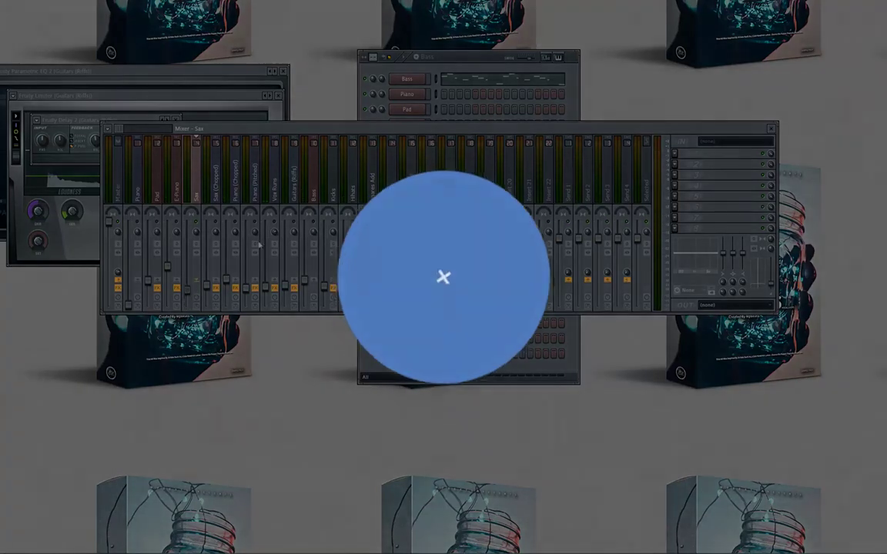
pyautogui.click(444, 78)
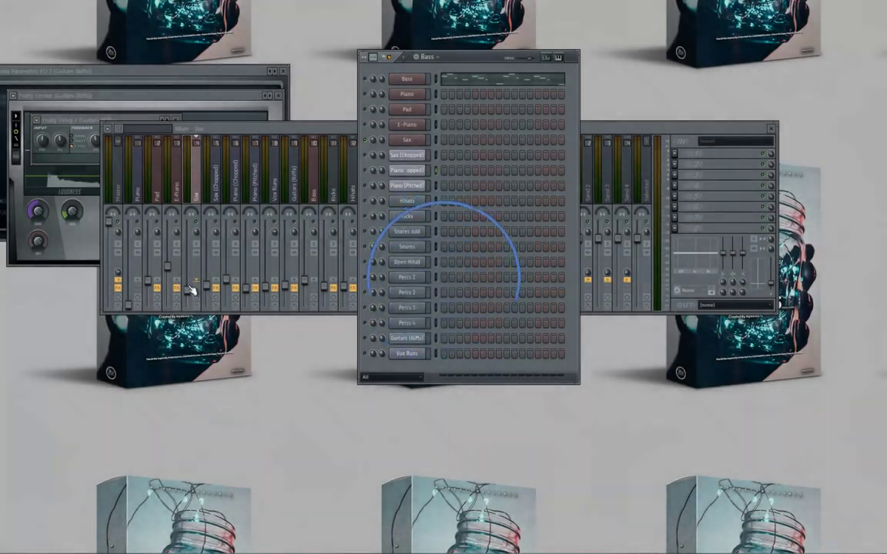
pyautogui.click(190, 288)
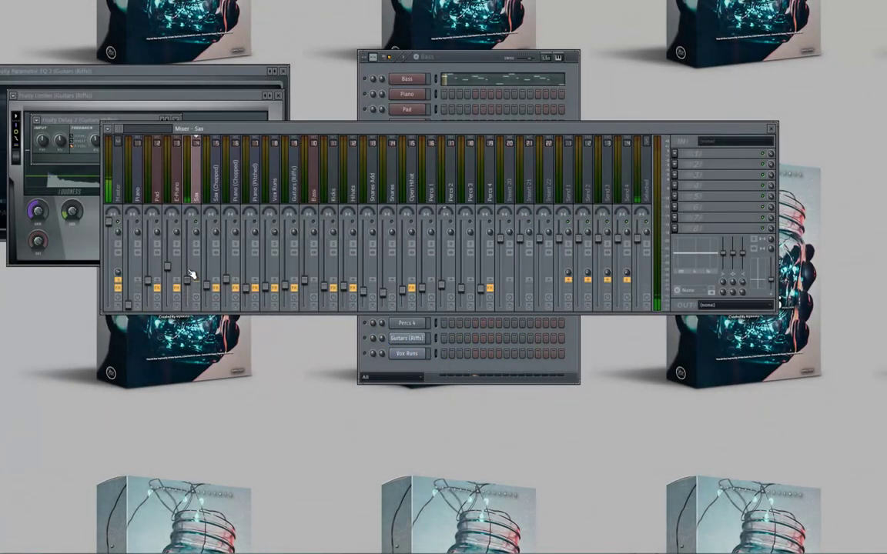
# - Insert Fruity Parametric EQ 2 in the Sax track's first slot and set band 1 as a low cut just below 300 Hz
pyautogui.click(676, 156)
pyautogui.click(401, 59)
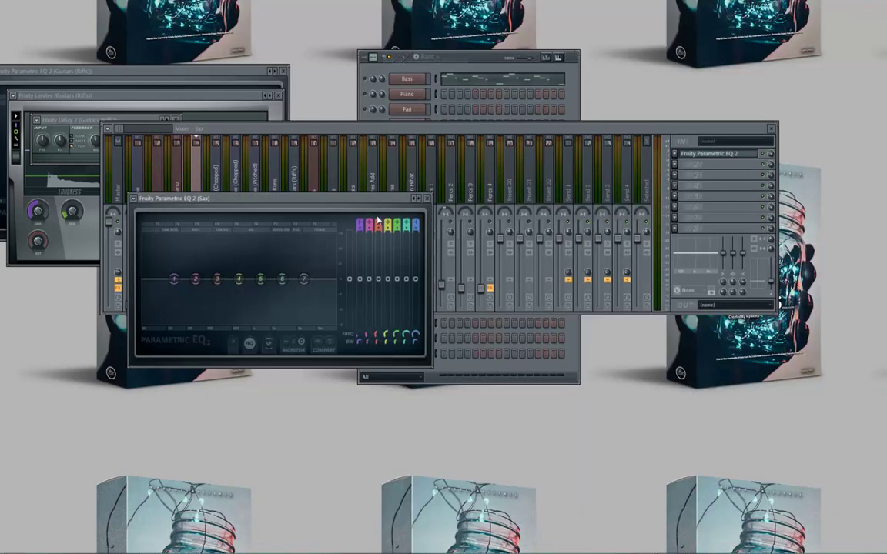
pyautogui.moveTo(360, 219)
pyautogui.mouseDown()
pyautogui.moveTo(361, 229)
pyautogui.moveTo(357, 220)
pyautogui.mouseUp()
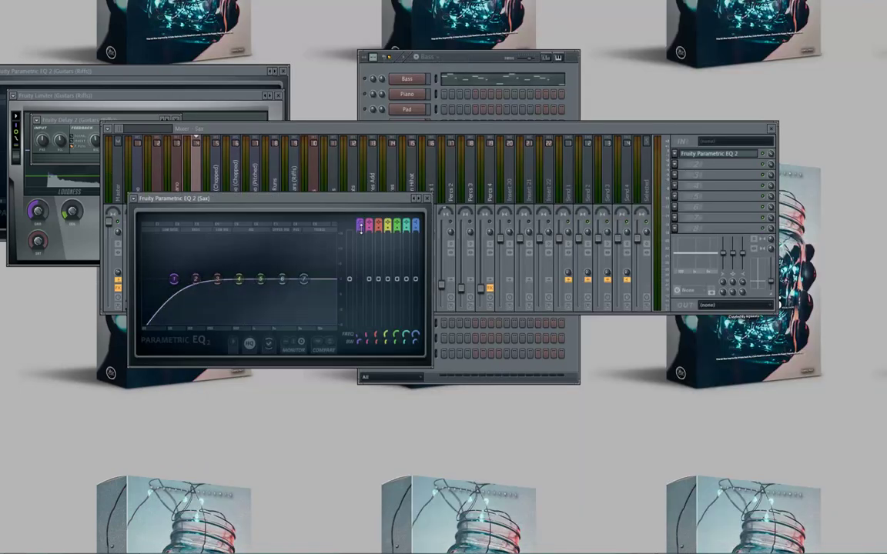
pyautogui.moveTo(183, 299); pyautogui.dragTo(239, 302)
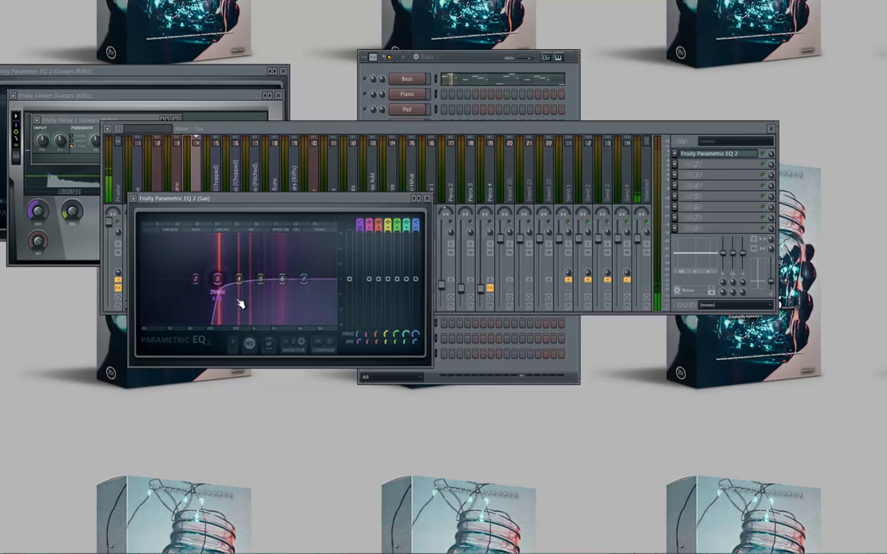
# - Insert Fruity Reeverb 2 in the Sax track's second effect slot and load the Large Hall preset
pyautogui.click(679, 165)
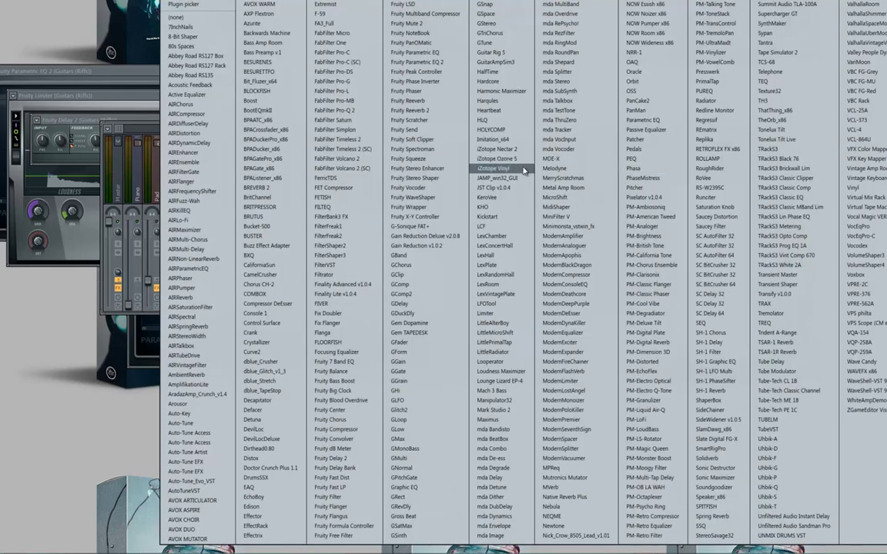
pyautogui.click(418, 112)
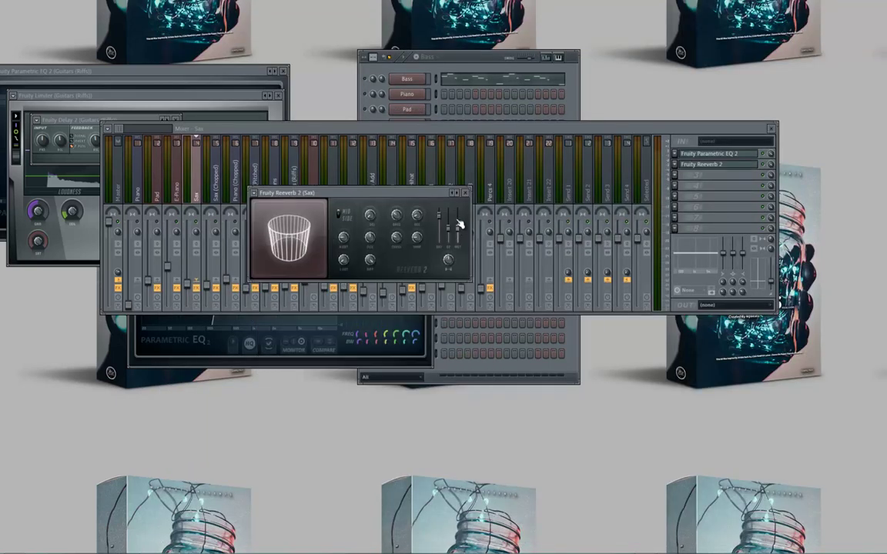
pyautogui.click(458, 193)
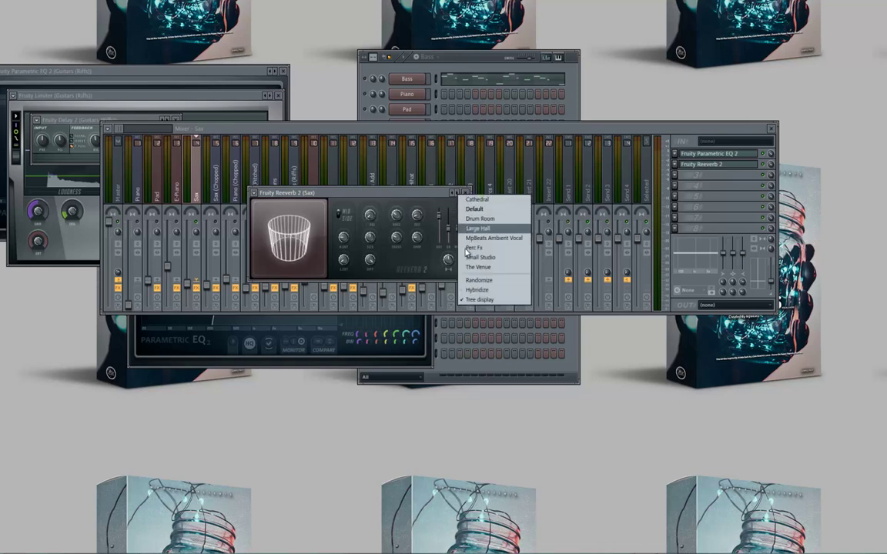
pyautogui.click(466, 228)
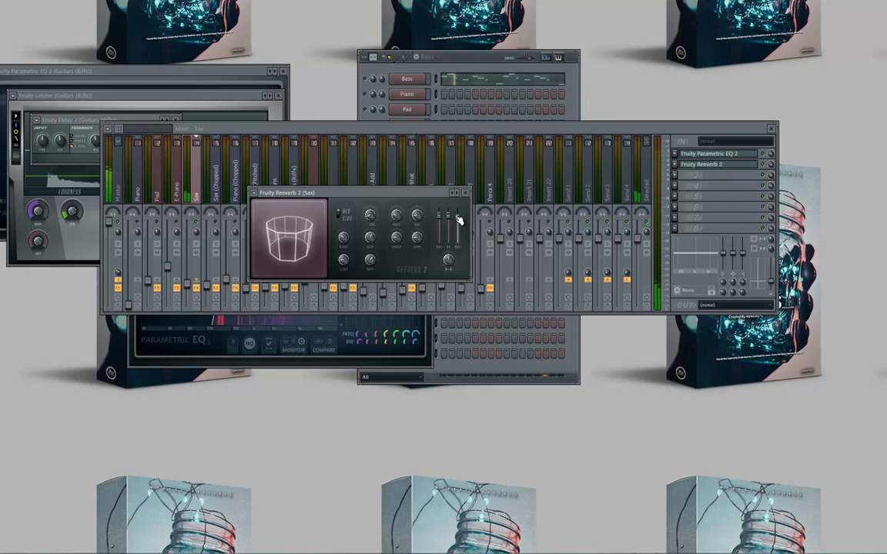
# - Insert another Fruity Parametric EQ 2 in the Sax track's third slot, with band 1 as a low cut shifted up into the low mids
pyautogui.click(673, 175)
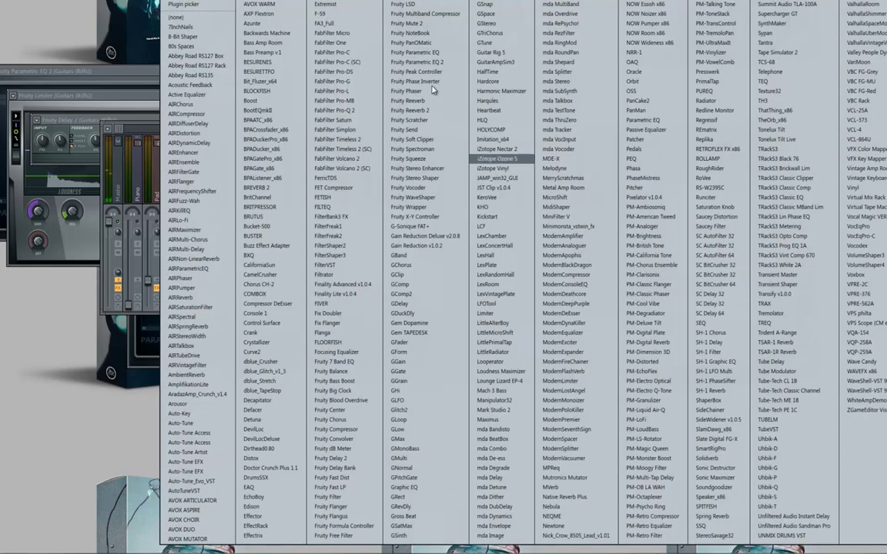
pyautogui.click(393, 61)
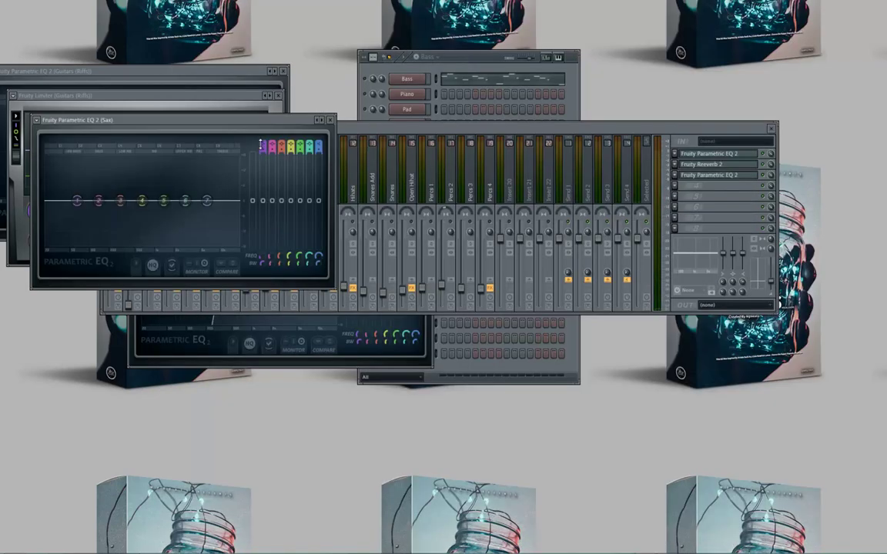
pyautogui.scroll(-3, 261, 144)
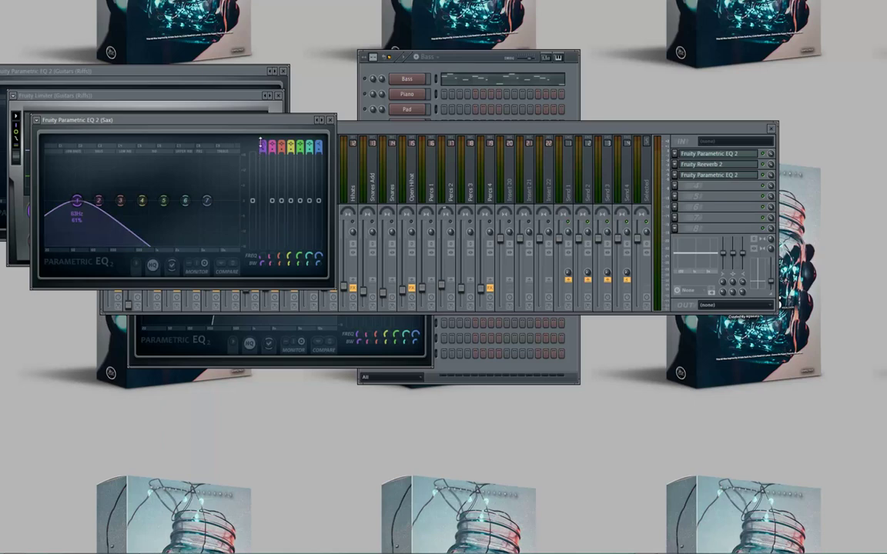
pyautogui.scroll(1, 260, 140)
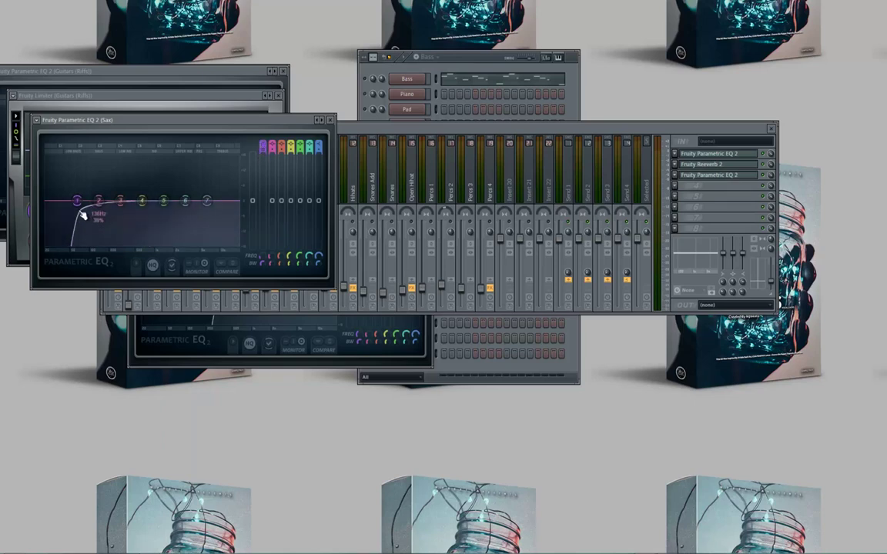
pyautogui.moveTo(83, 215); pyautogui.dragTo(149, 225)
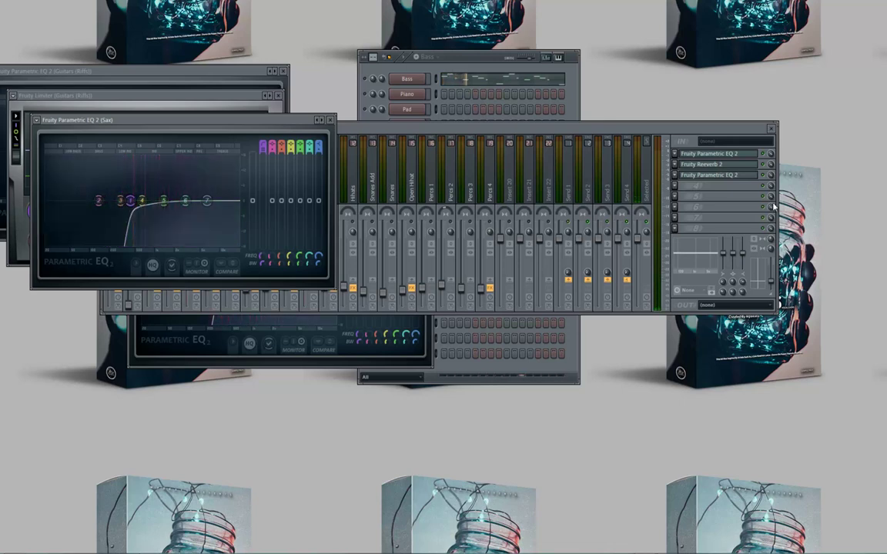
pyautogui.click(726, 174)
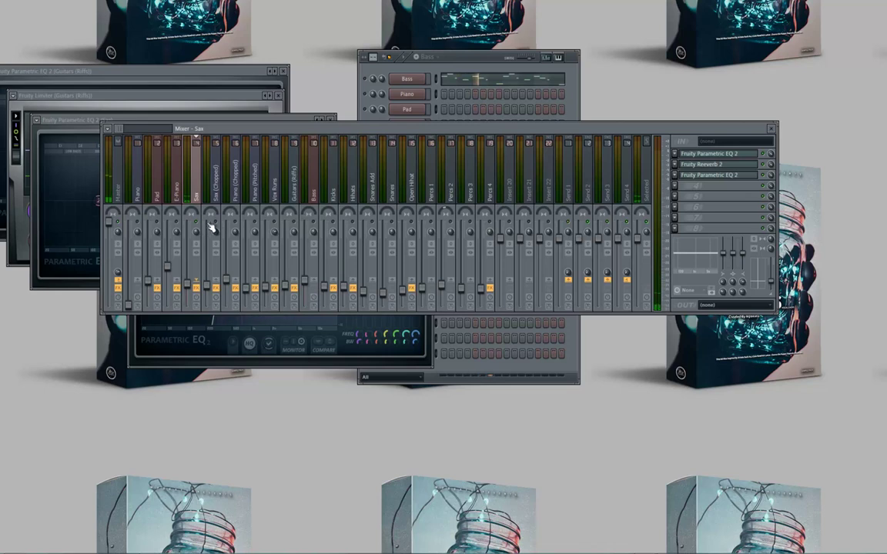
# - Unsolo the Sax channel and raise the Sax track's level slightly while playing the full beat
pyautogui.click(475, 59)
pyautogui.rightClick(365, 143)
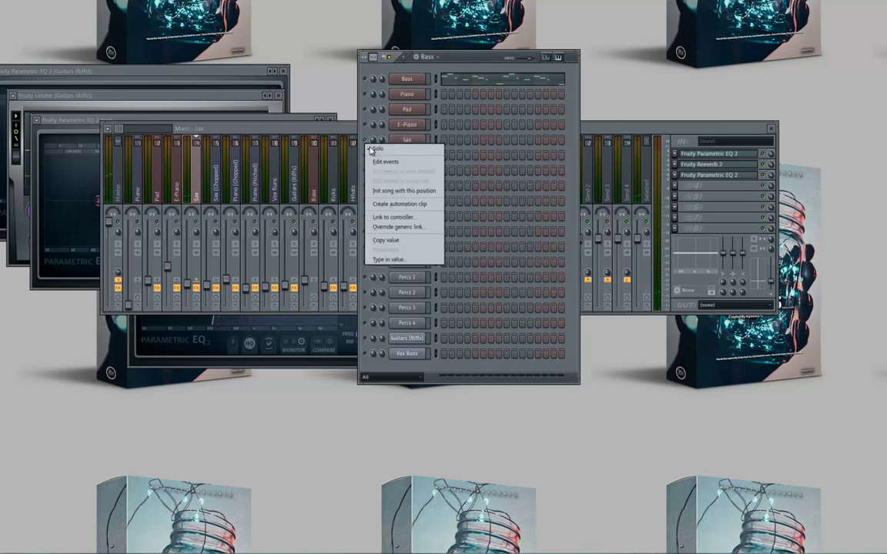
pyautogui.click(372, 150)
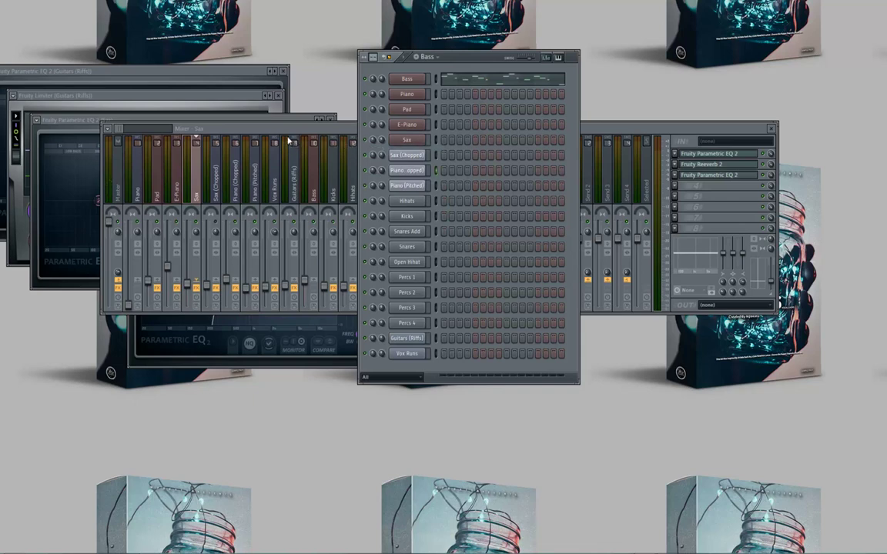
pyautogui.press('space')
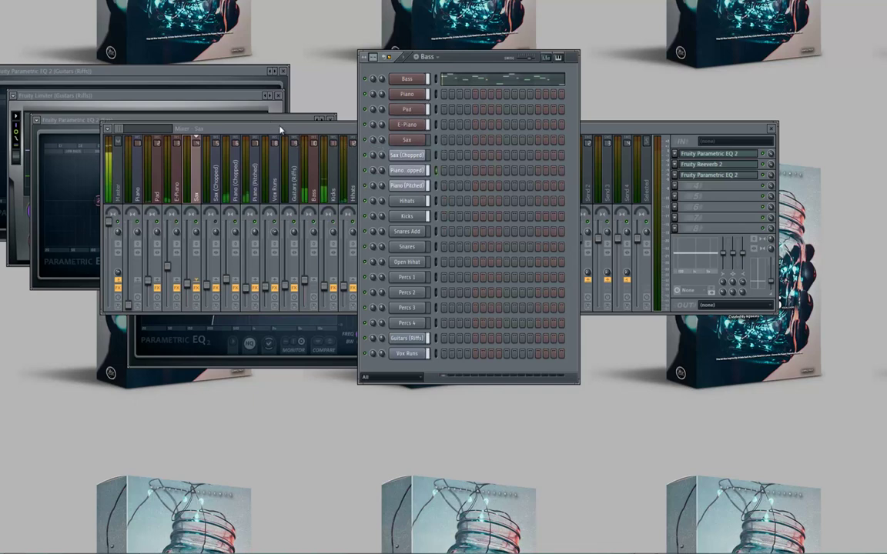
pyautogui.click(330, 119)
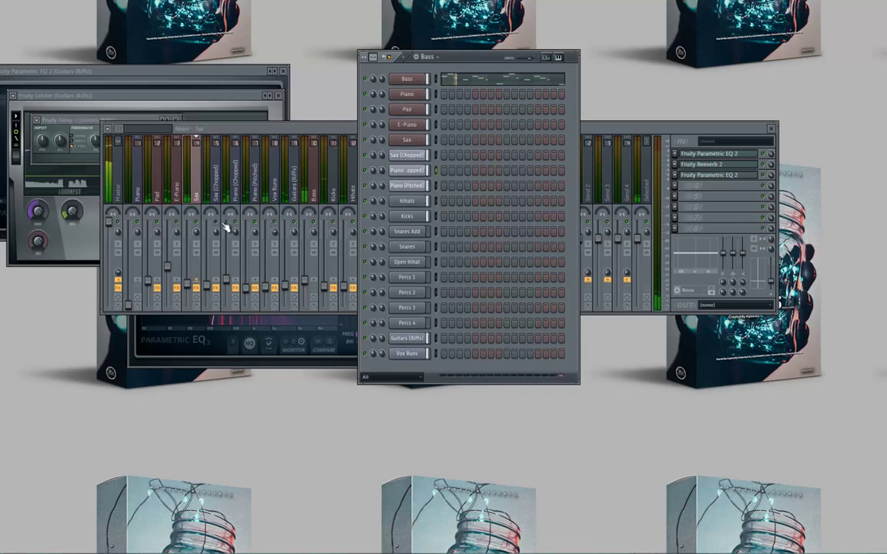
pyautogui.click(276, 227)
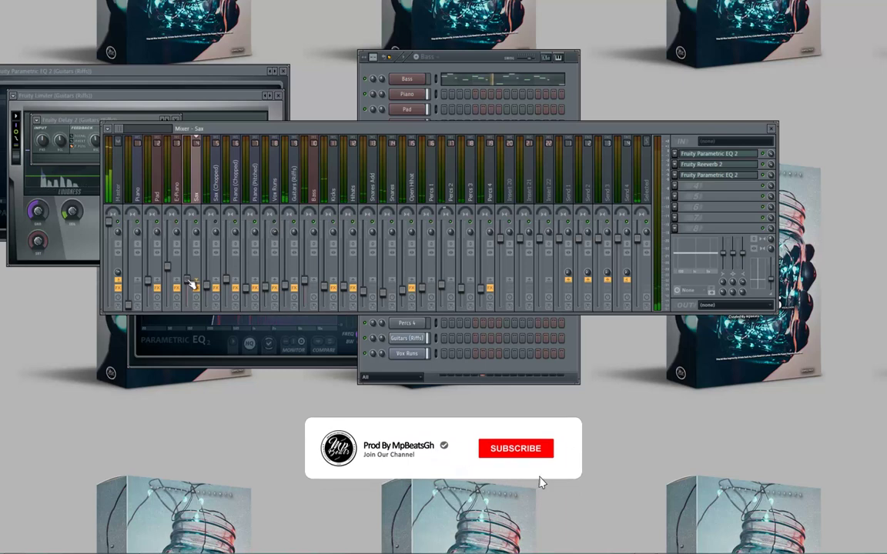
# - Solo the Piano channel and raise the Piano track's level from silence
pyautogui.rightClick(367, 95)
pyautogui.click(377, 99)
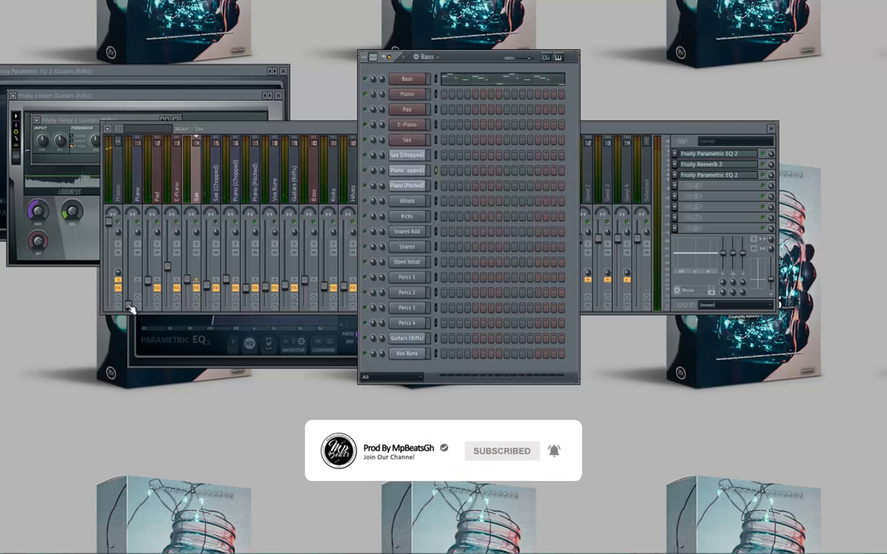
pyautogui.click(129, 306)
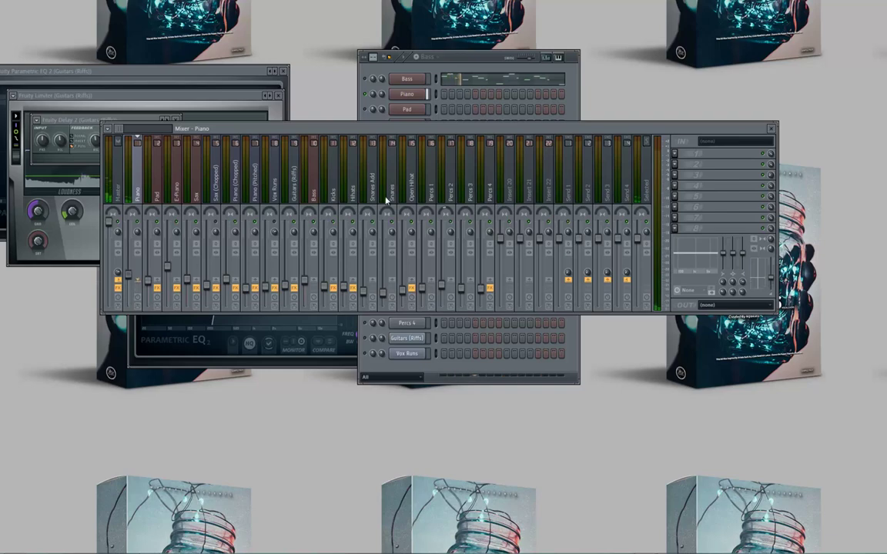
# - Insert Fruity Parametric EQ 2 in the Piano track's first slot and set band 1 as a low cut
pyautogui.click(675, 156)
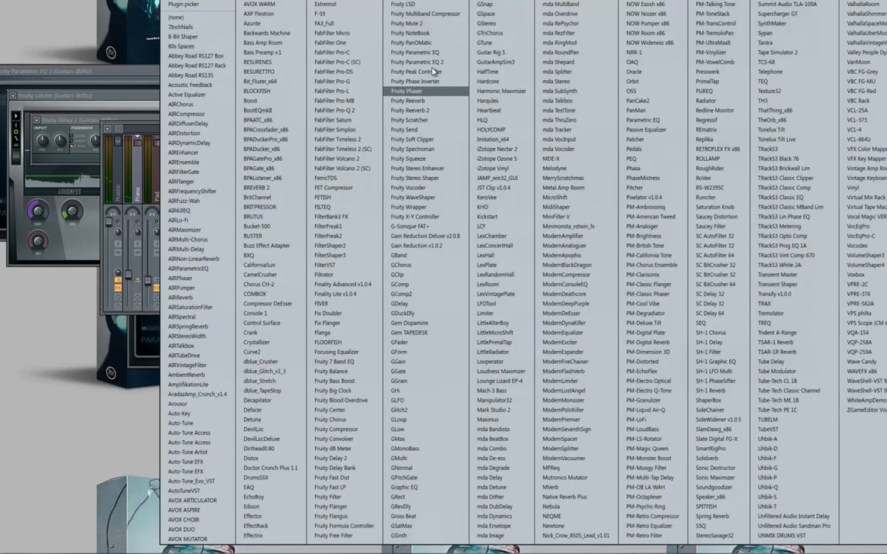
pyautogui.click(400, 62)
pyautogui.moveTo(215, 98); pyautogui.dragTo(172, 319)
pyautogui.moveTo(31, 156); pyautogui.dragTo(74, 155)
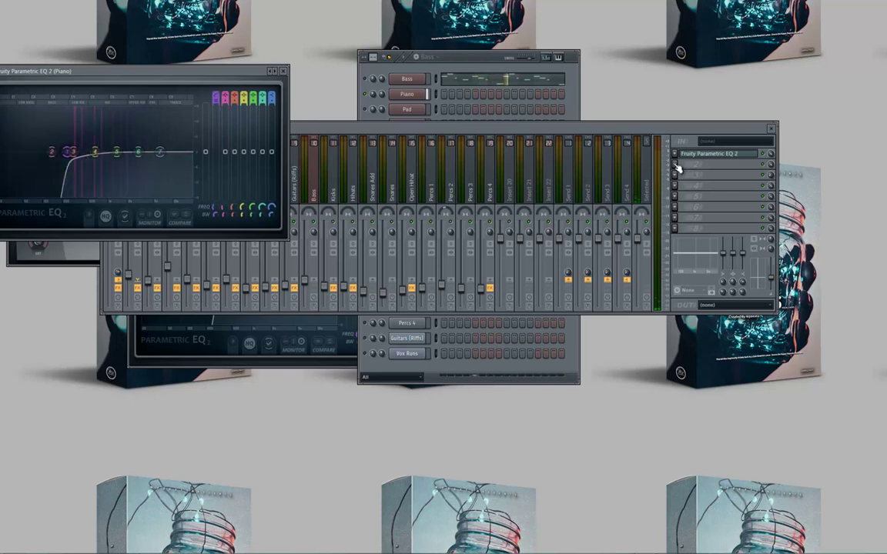
# - Insert Fruity Delay 2 in the Piano track's second effect slot and choose one of the predefined delay times
pyautogui.click(675, 164)
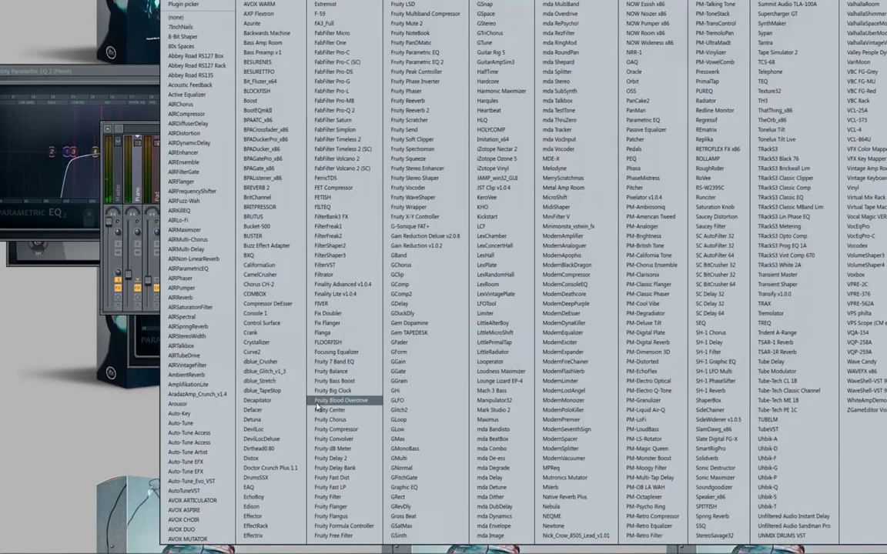
pyautogui.click(336, 458)
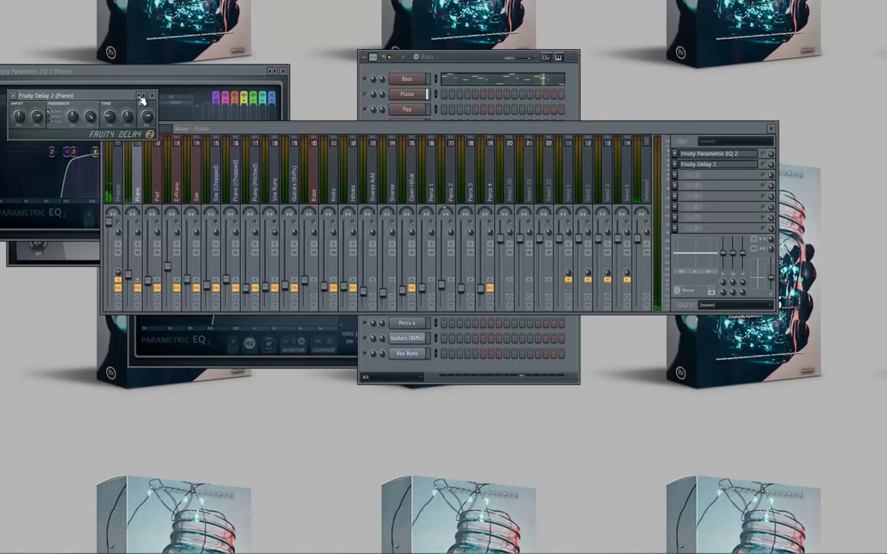
pyautogui.click(143, 98)
pyautogui.rightClick(109, 116)
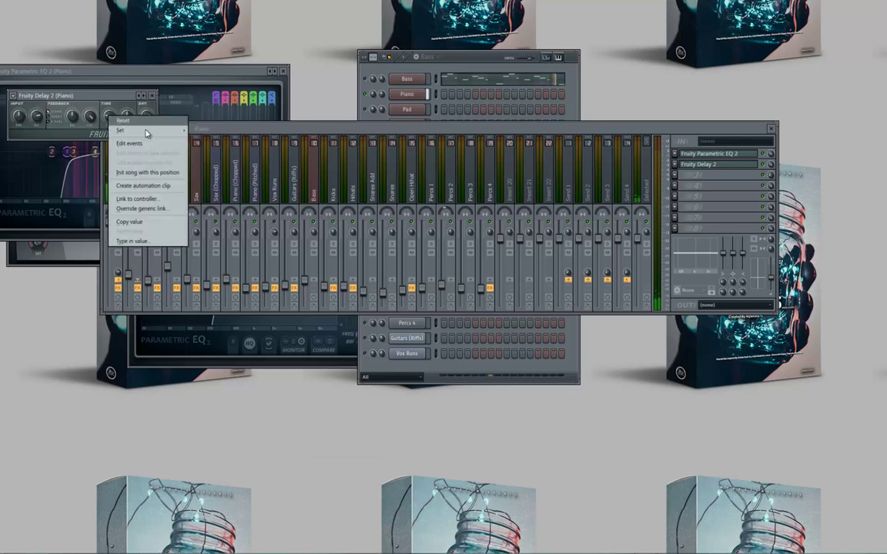
pyautogui.moveTo(146, 131)
pyautogui.click(201, 159)
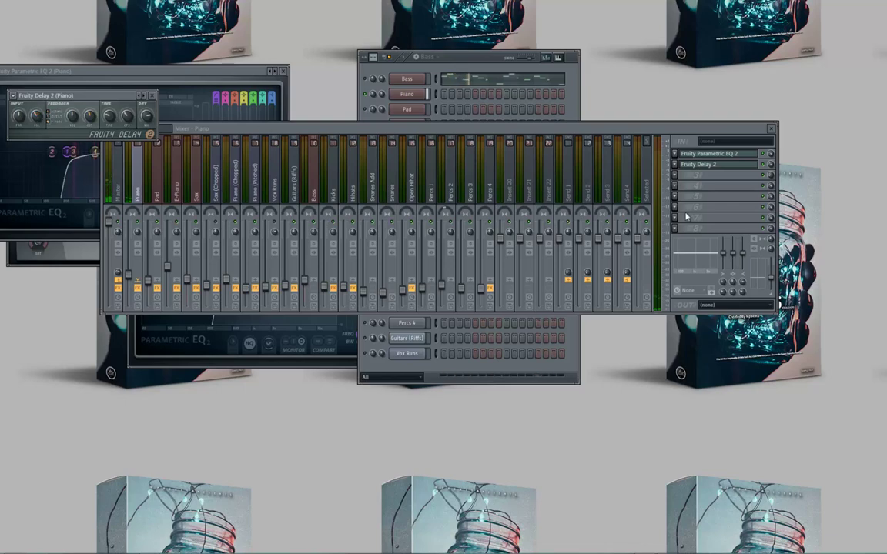
# - Insert another Fruity Parametric EQ 2 in the Piano track's third slot, with band 1 as a low cut at about 342 Hz
pyautogui.click(677, 179)
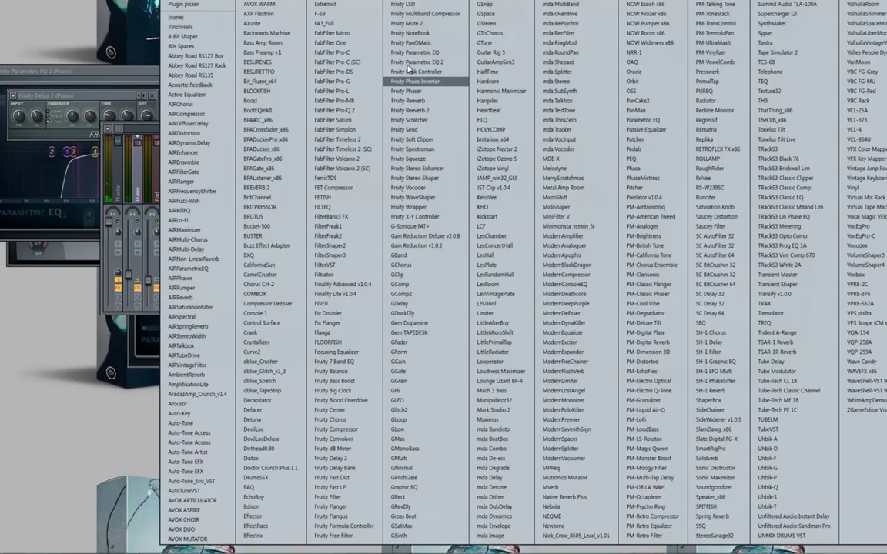
pyautogui.click(385, 74)
pyautogui.moveTo(265, 152); pyautogui.dragTo(261, 170)
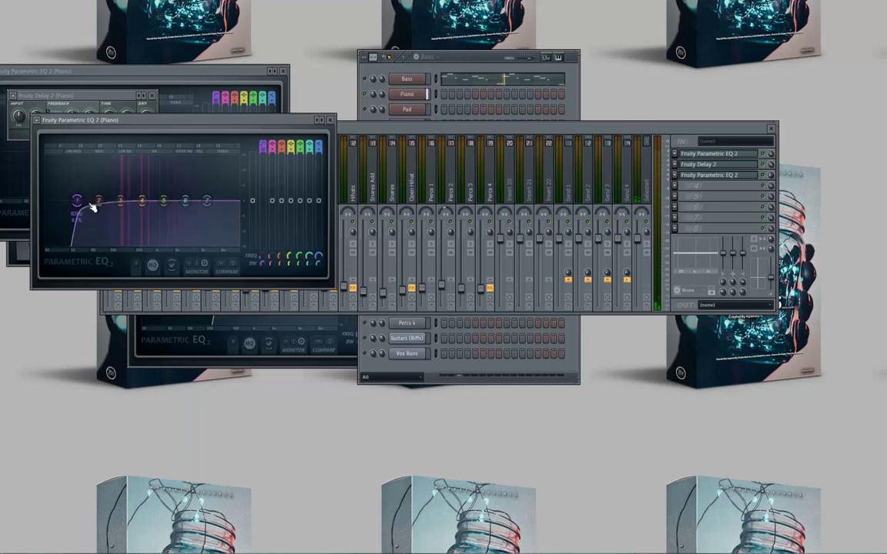
pyautogui.moveTo(77, 200); pyautogui.dragTo(122, 201)
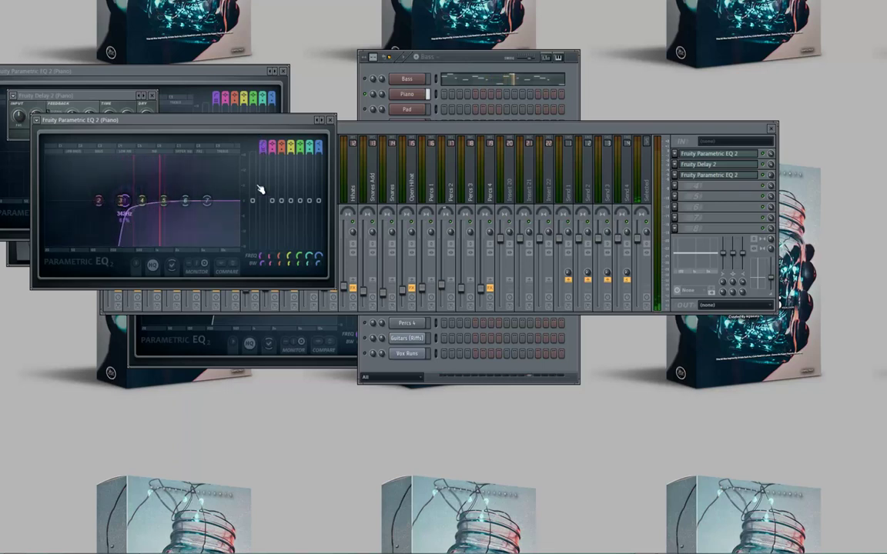
pyautogui.click(330, 121)
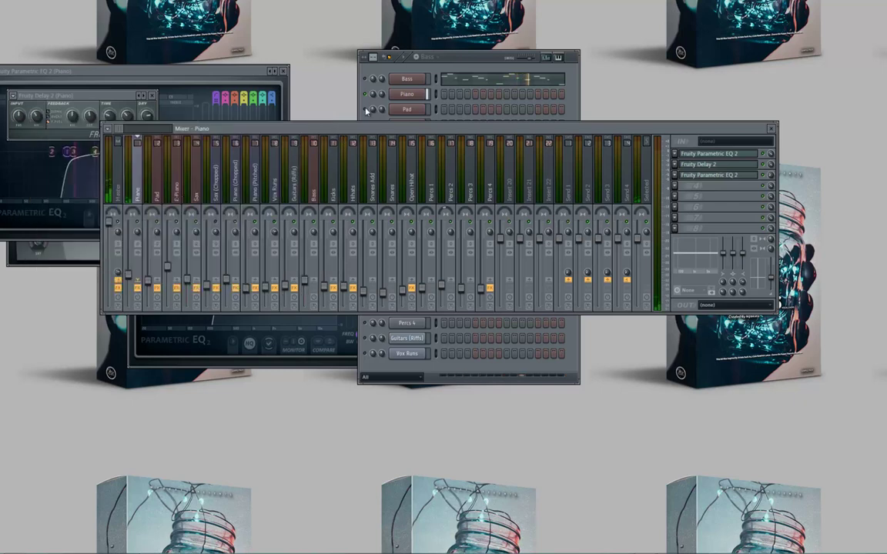
# - Unsolo the Piano channel and lower the Sax track's level slightly in the full mix
pyautogui.click(368, 94)
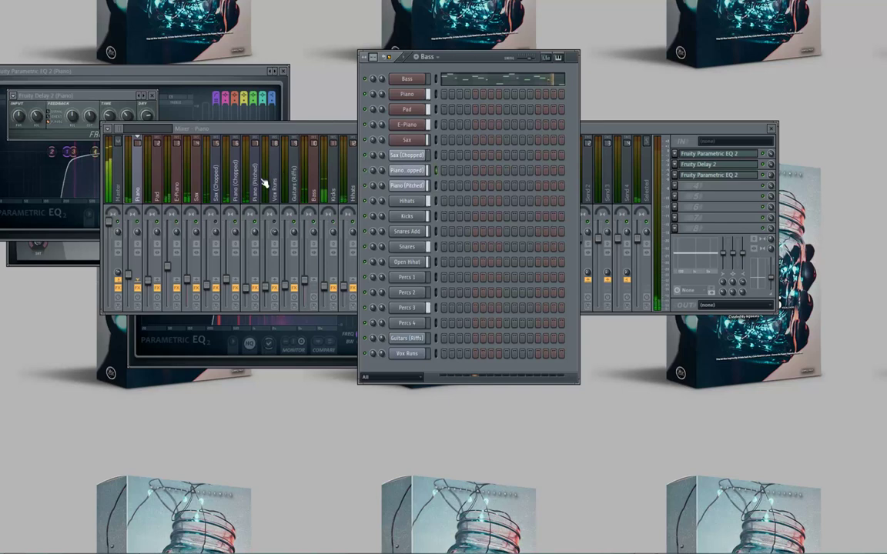
pyautogui.click(189, 287)
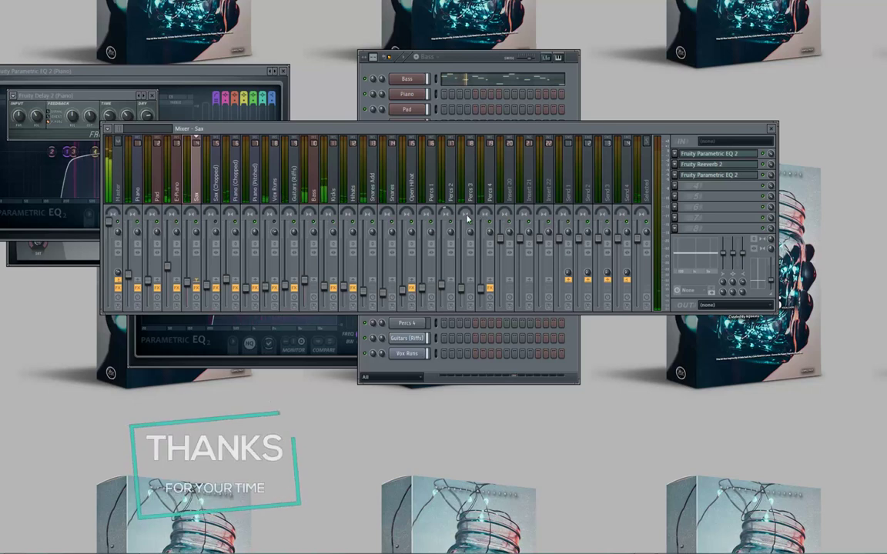
# - Close all the plugin windows left open for the Piano, Guitars (Riffs) and Sax tracks
pyautogui.click(153, 95)
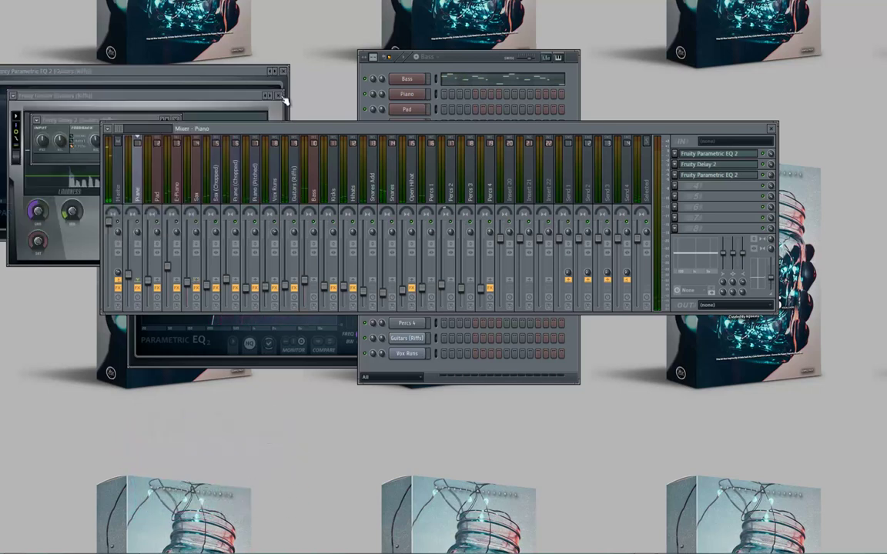
pyautogui.click(280, 96)
pyautogui.click(284, 72)
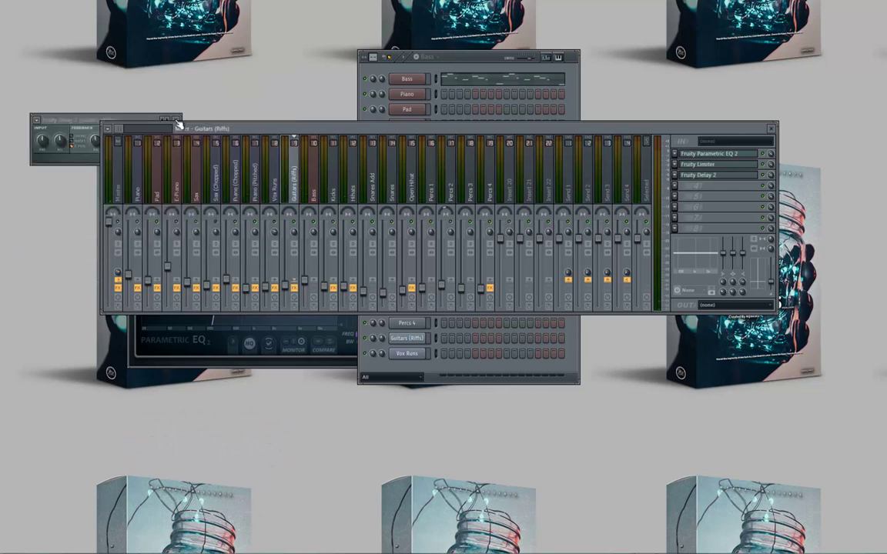
pyautogui.click(177, 120)
pyautogui.moveTo(207, 134); pyautogui.dragTo(390, 122)
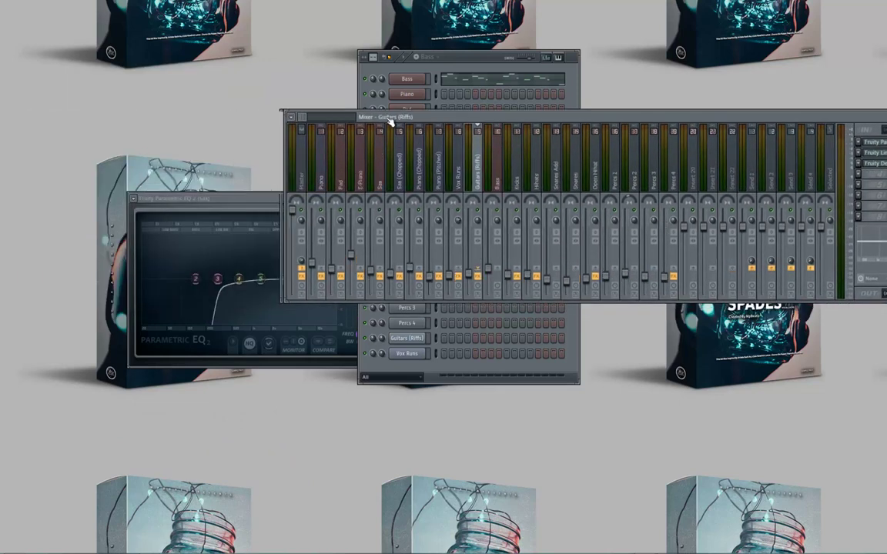
pyautogui.click(259, 200)
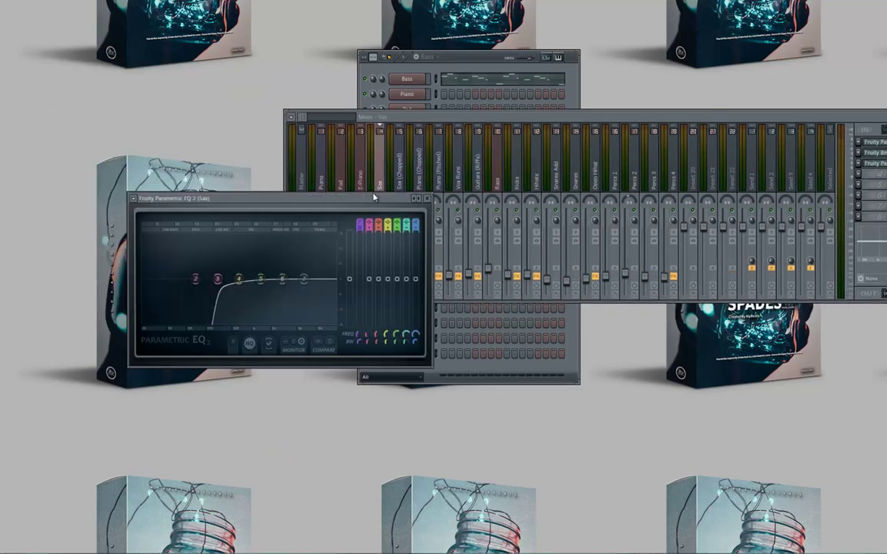
pyautogui.click(427, 198)
# - Move the mixer fully into view and hide the channel rack
pyautogui.moveTo(483, 117); pyautogui.dragTo(351, 87)
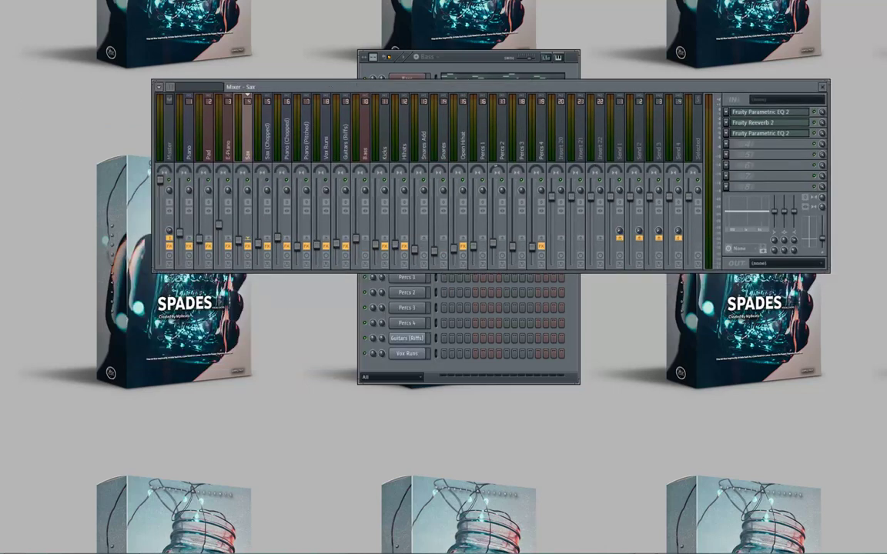
pyautogui.press('F6')
pyautogui.press('F6')
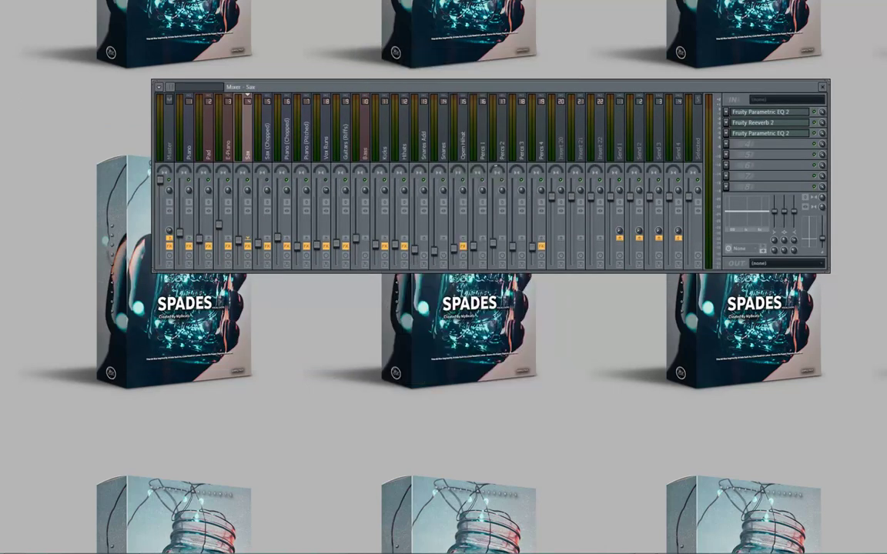
# - Save the mixed project under its existing file name
pyautogui.click(9, 1)
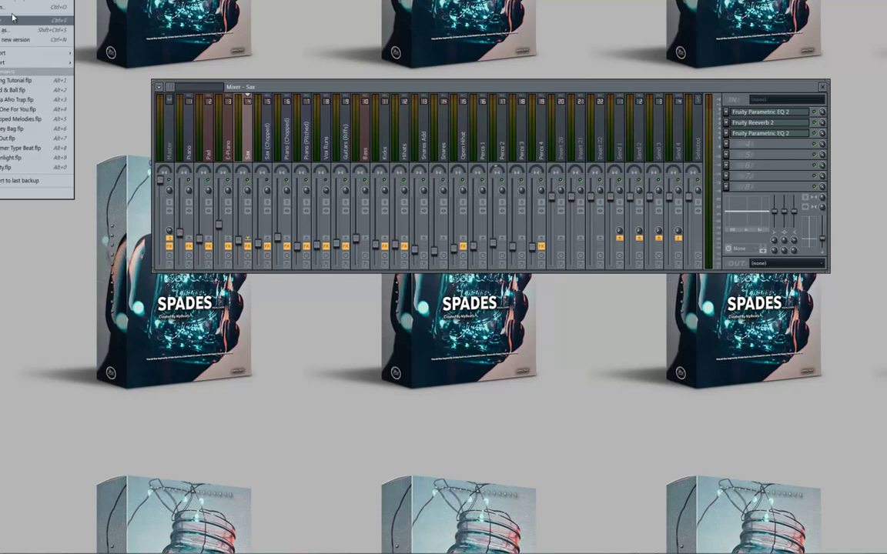
pyautogui.click(13, 18)
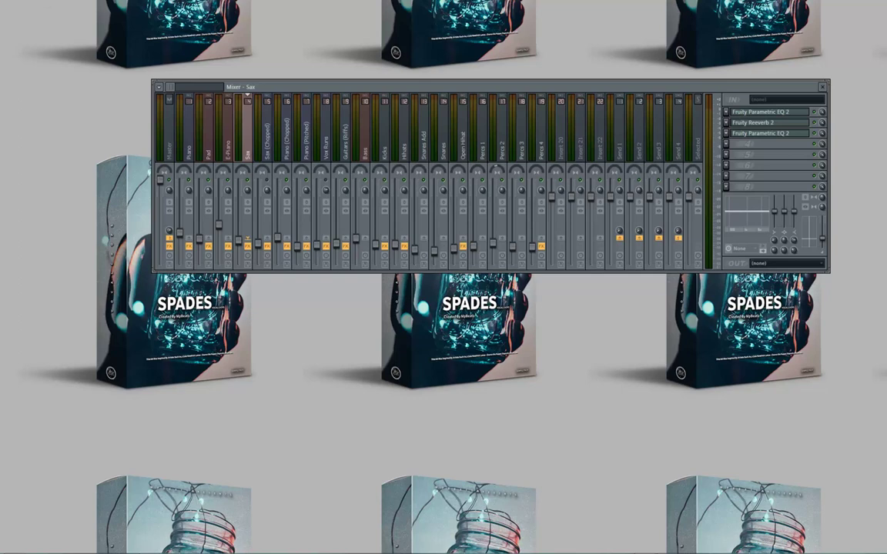
pyautogui.click(1, 2)
pyautogui.click(31, 20)
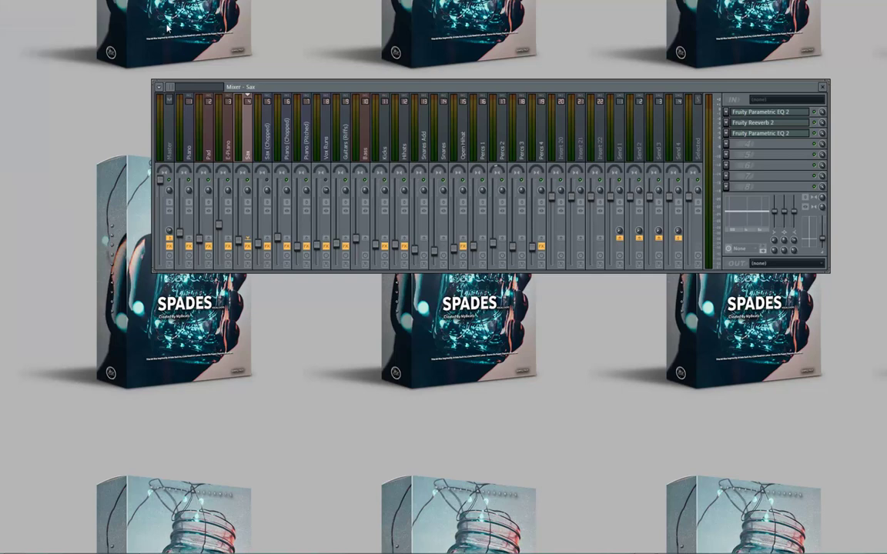